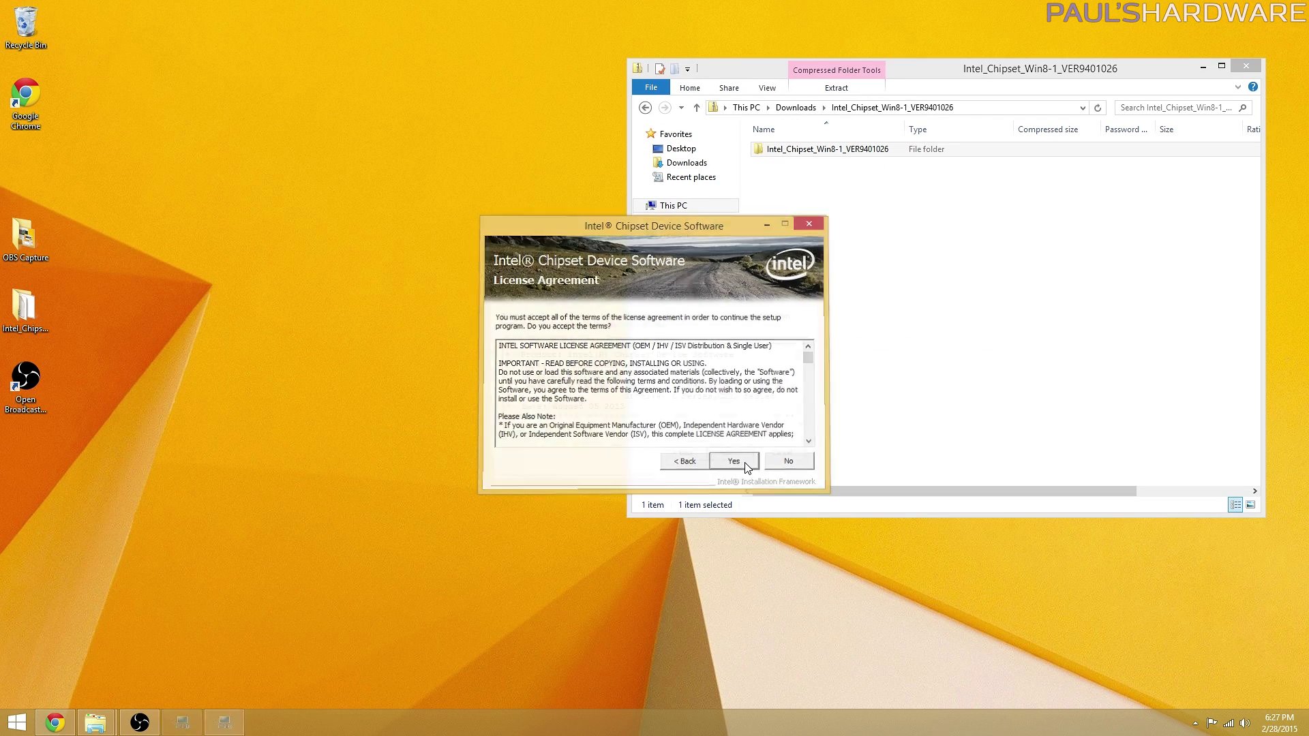
Step: Advance the Intel chipset driver setup and unpin Internet Explorer from the taskbar
click(745, 459)
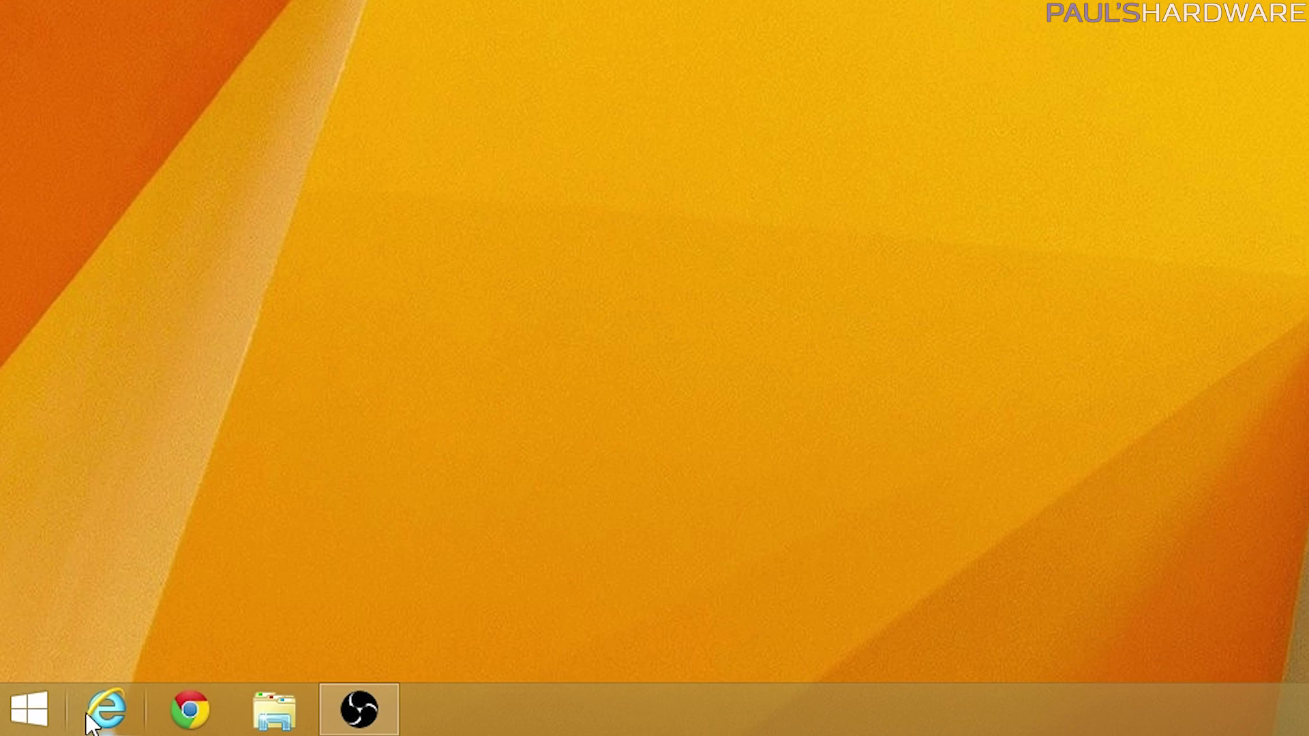
right_click(94, 721)
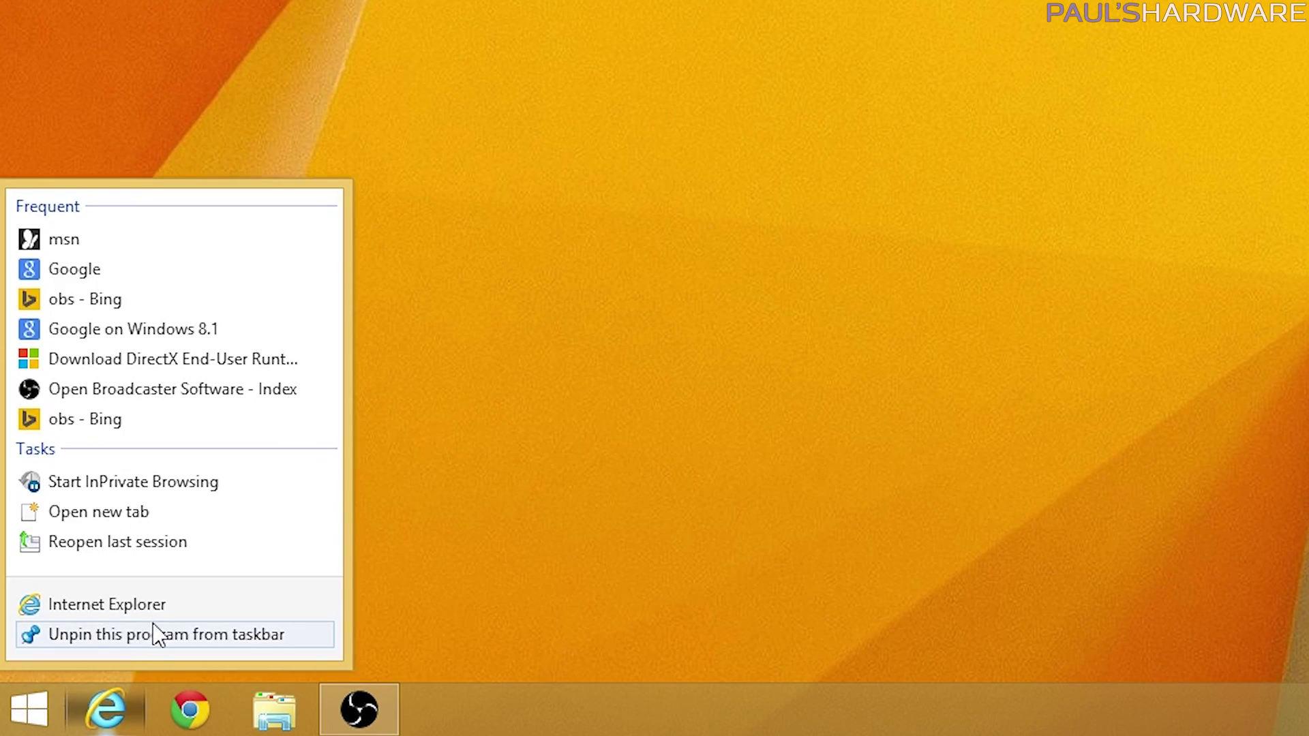
click(164, 625)
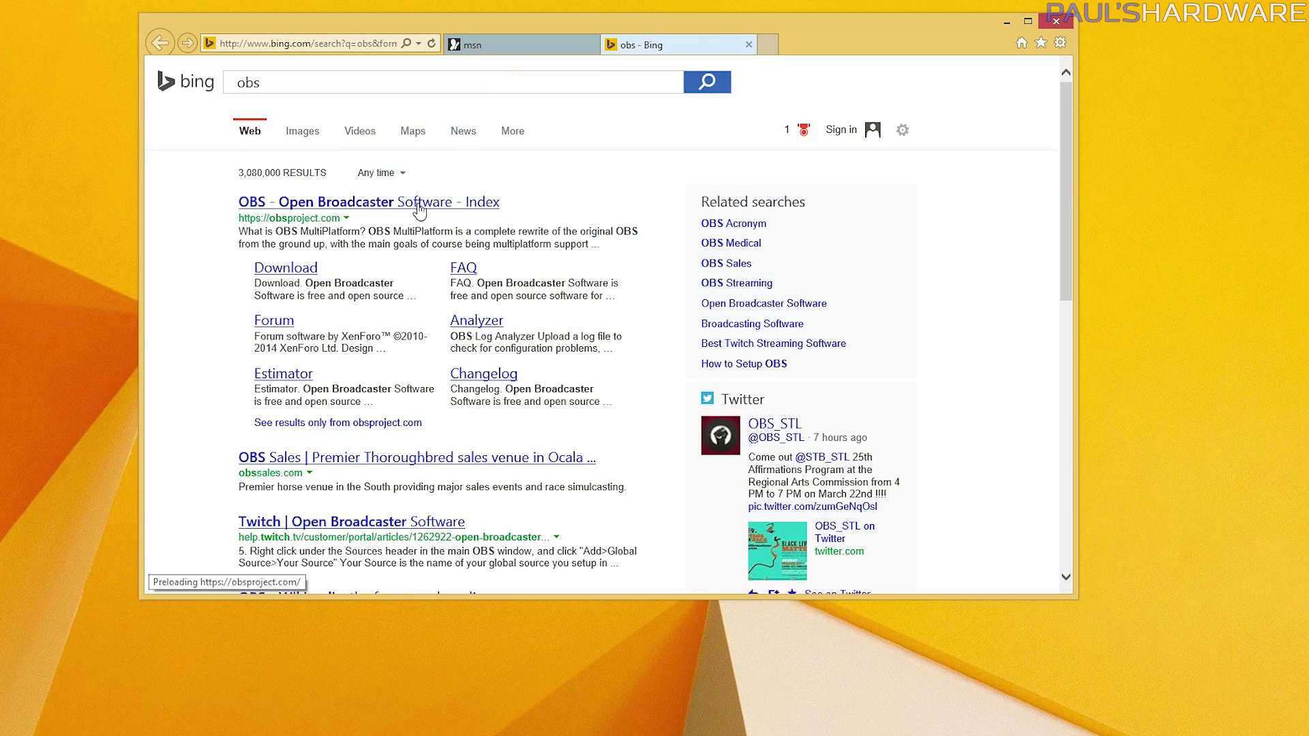
Step: Download the OBS 0.64 Beta installer for Windows 7/8 from obsproject.com using Save as
click(420, 203)
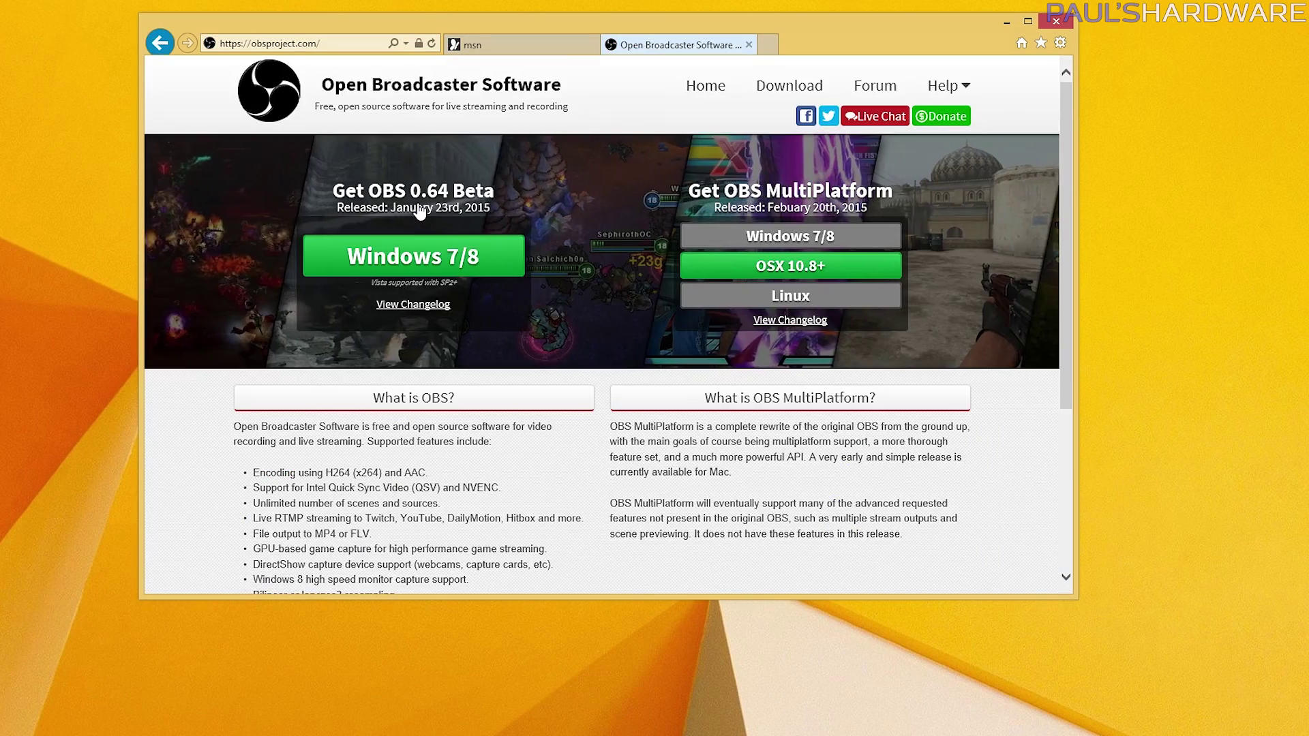
click(459, 253)
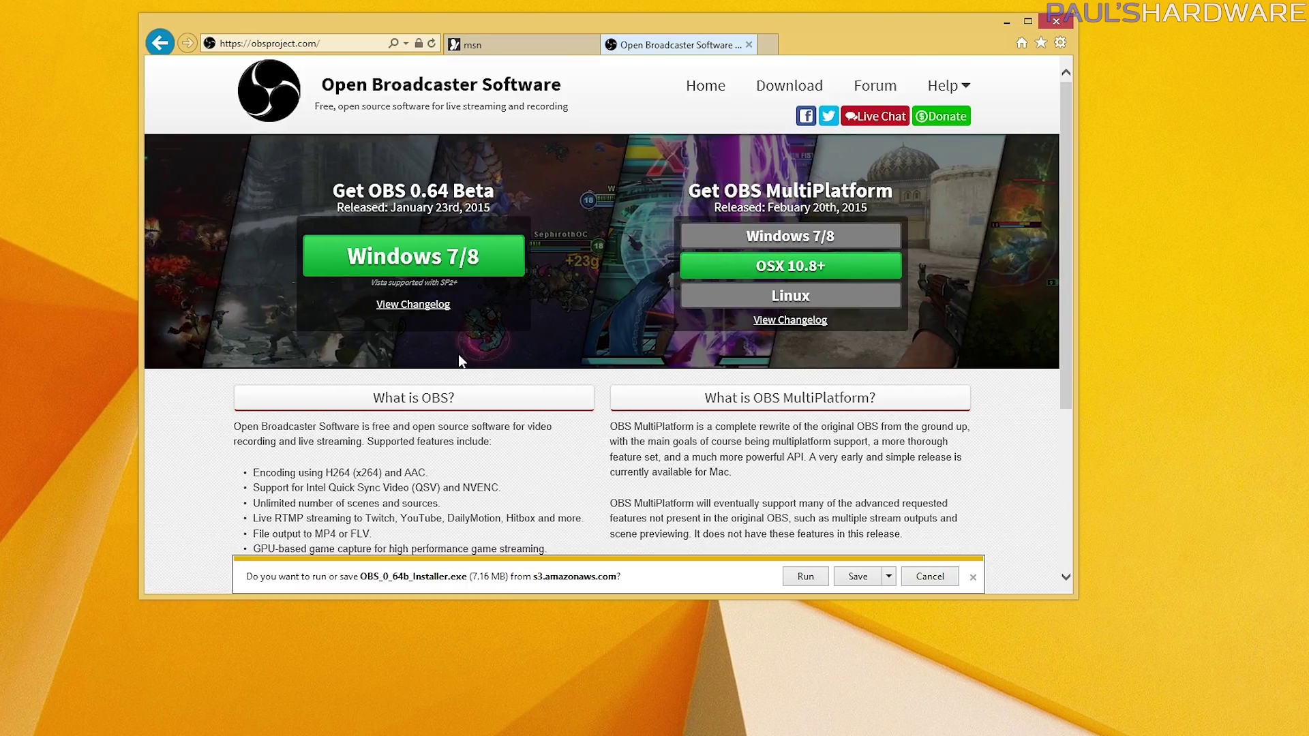
click(889, 576)
click(934, 532)
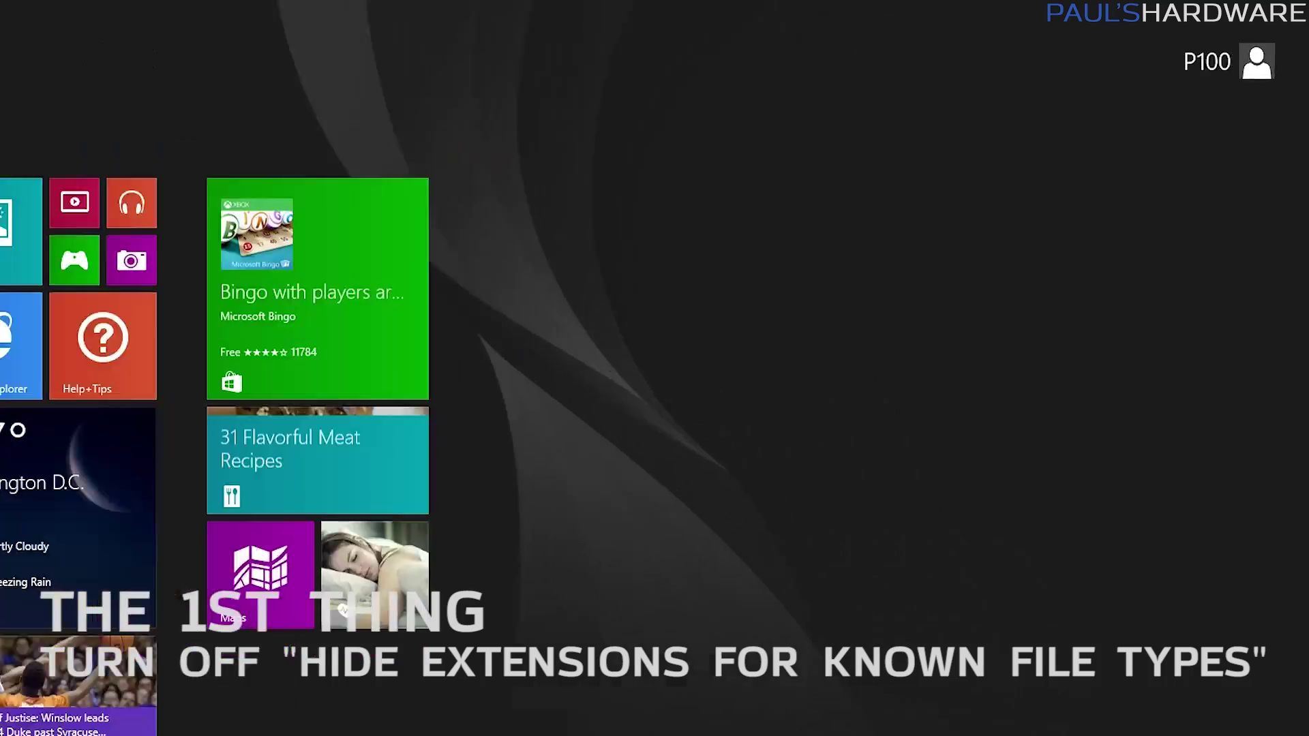
Step: Open Folder Options via search and stop hiding extensions, confirming setup.exe shows its extension
text(folder options)
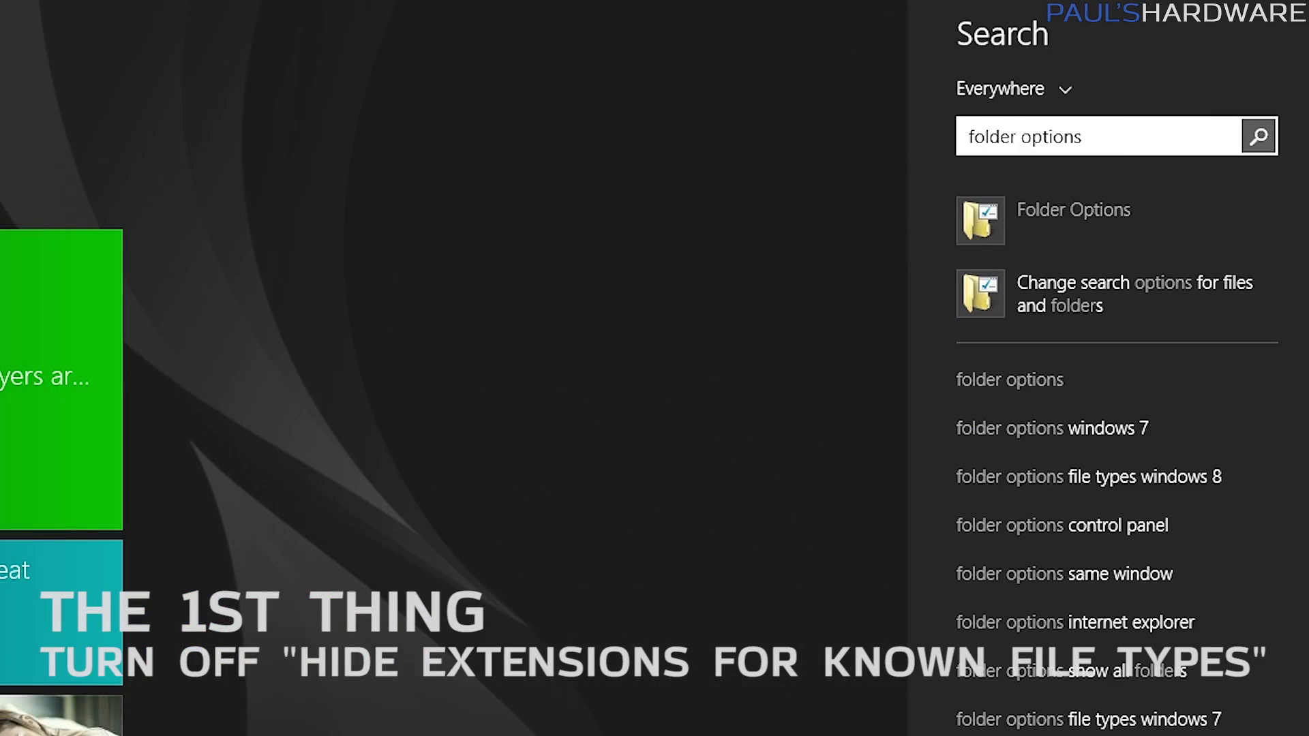
click(1014, 210)
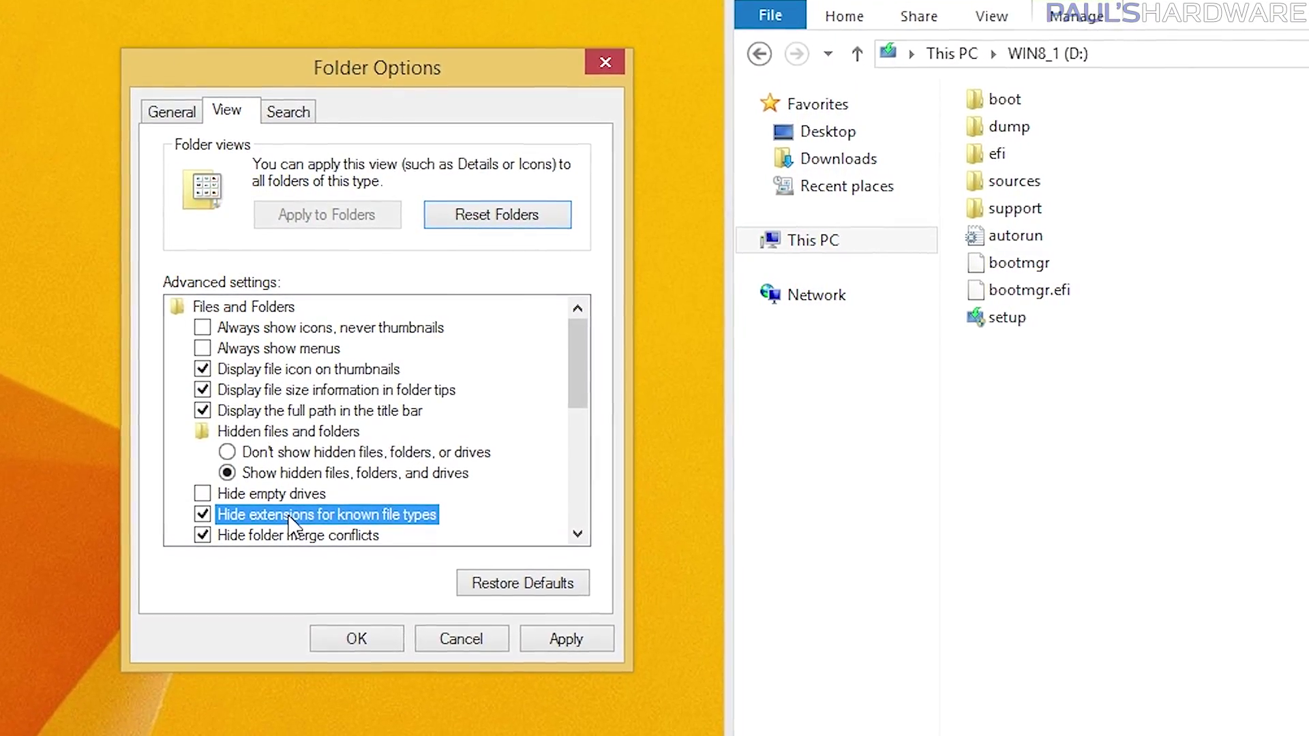
click(290, 520)
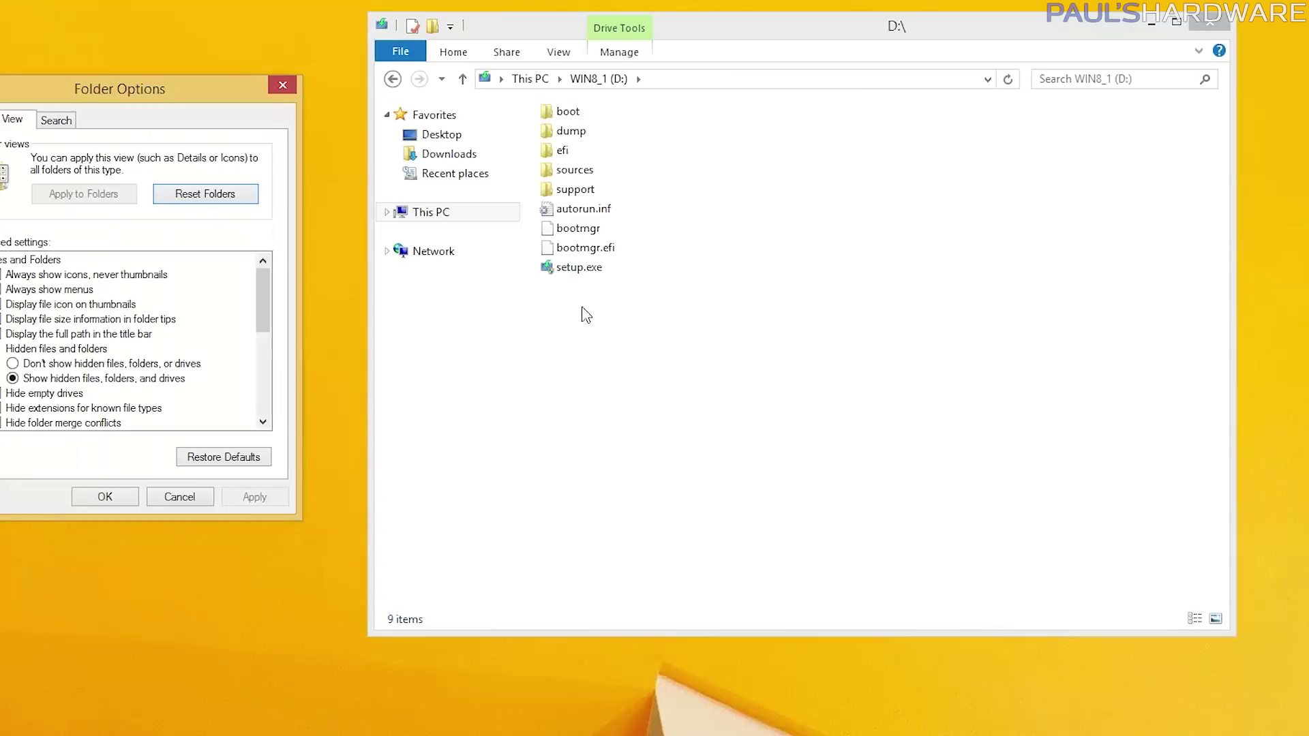
click(583, 265)
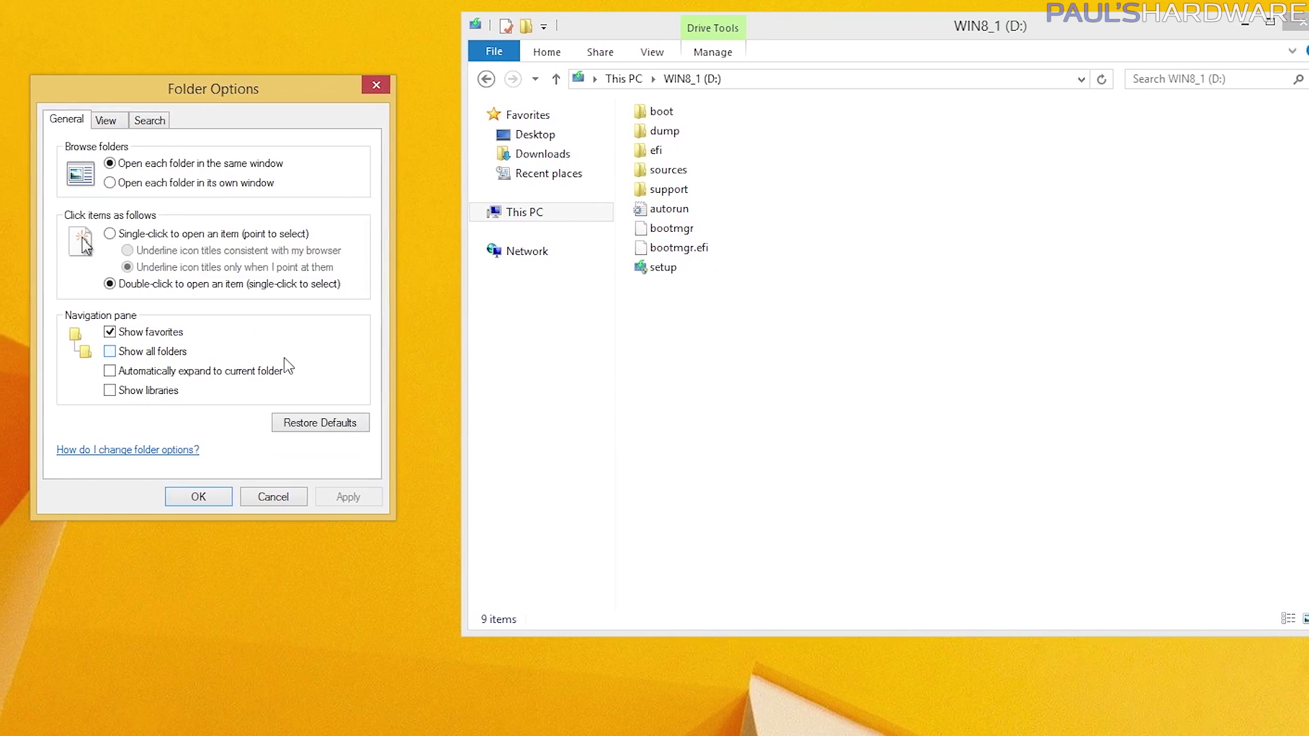
Step: In the View settings, show the full title-bar path, hidden files and drives, and known extensions
click(105, 120)
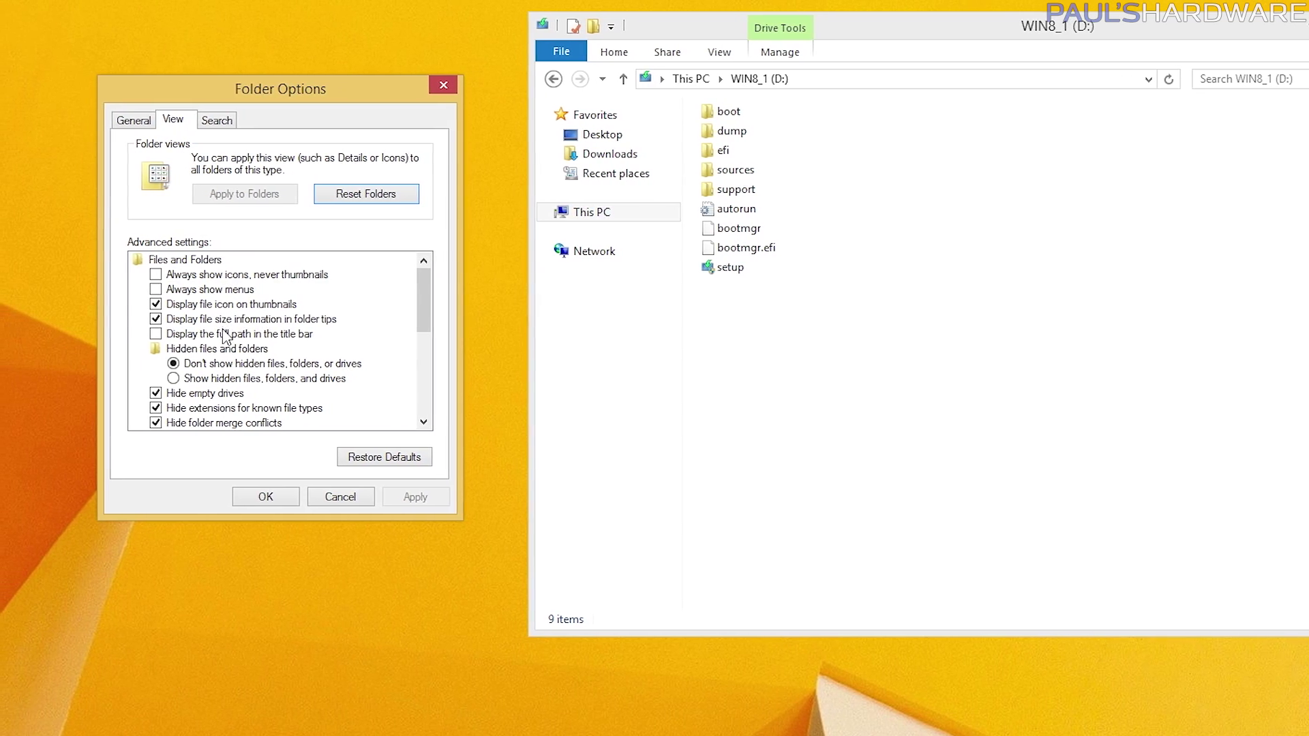
click(201, 334)
click(247, 378)
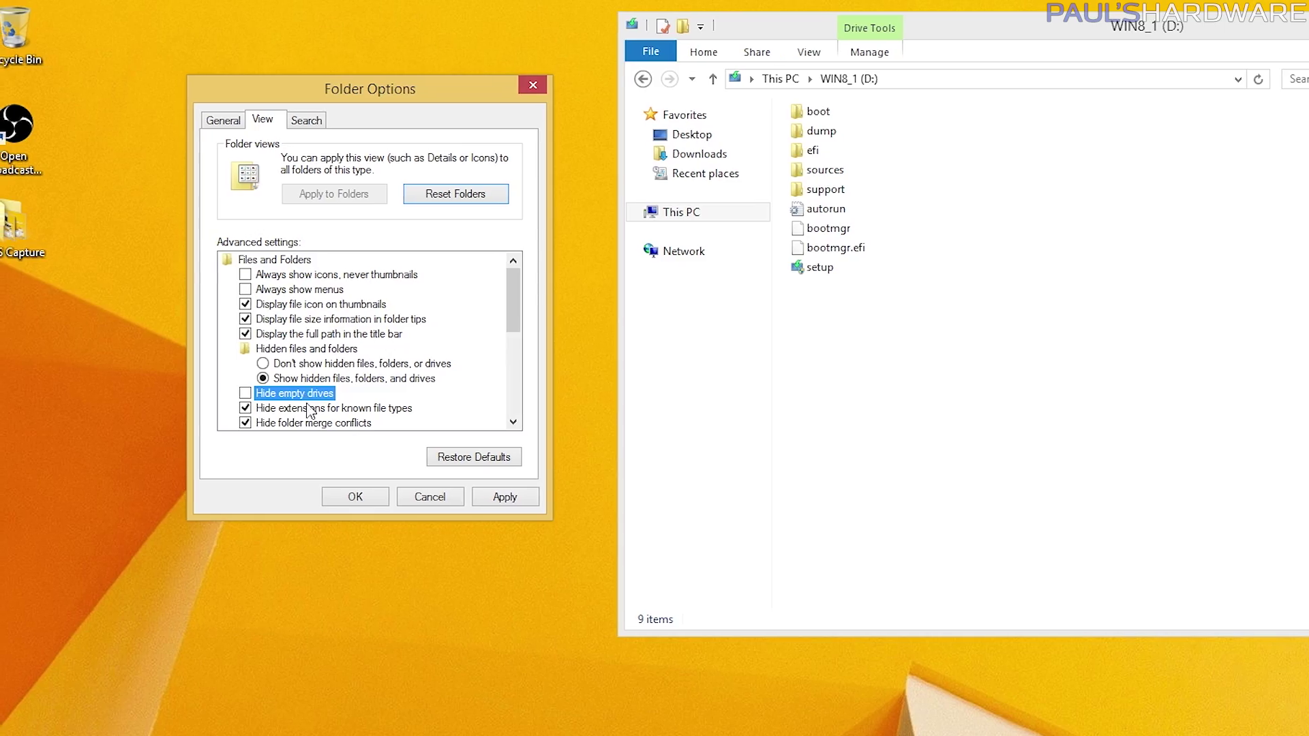
click(290, 407)
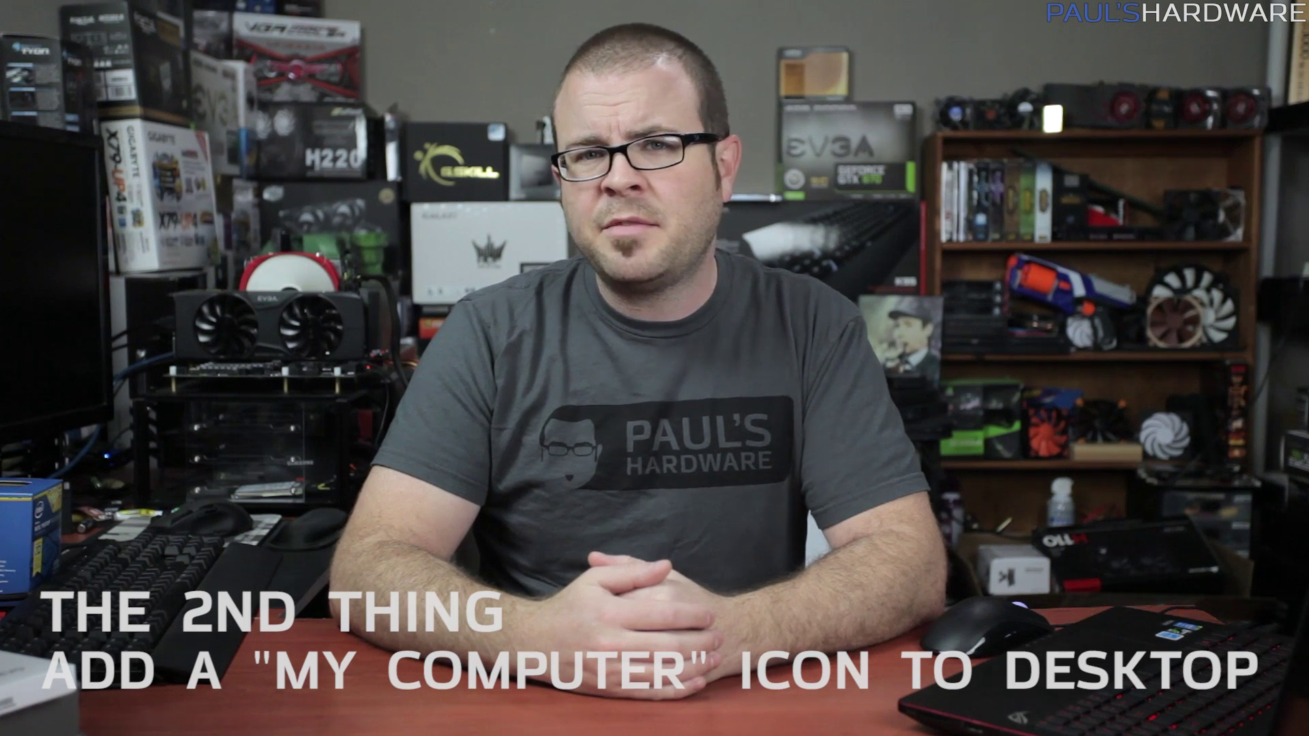
Step: Open Desktop Icon Settings from the desktop's Personalization window
right_click(476, 158)
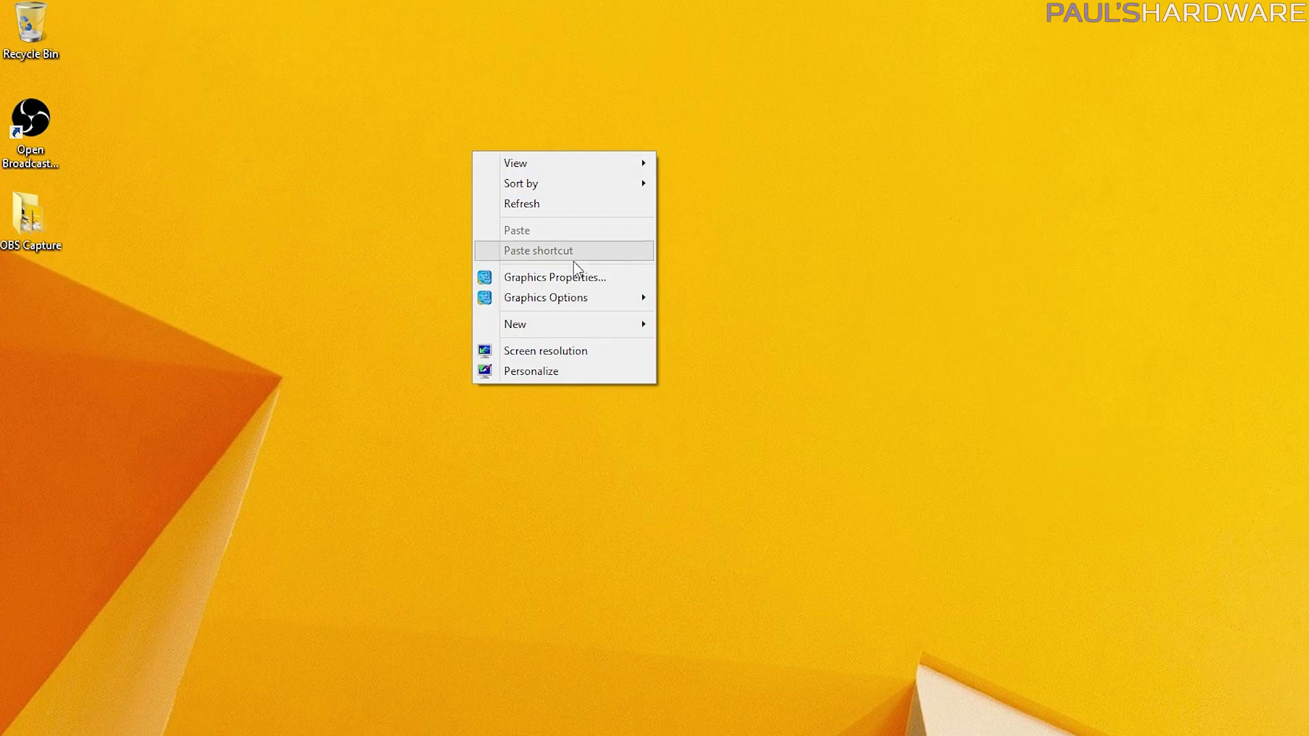
click(603, 371)
drag(771, 95, 408, 57)
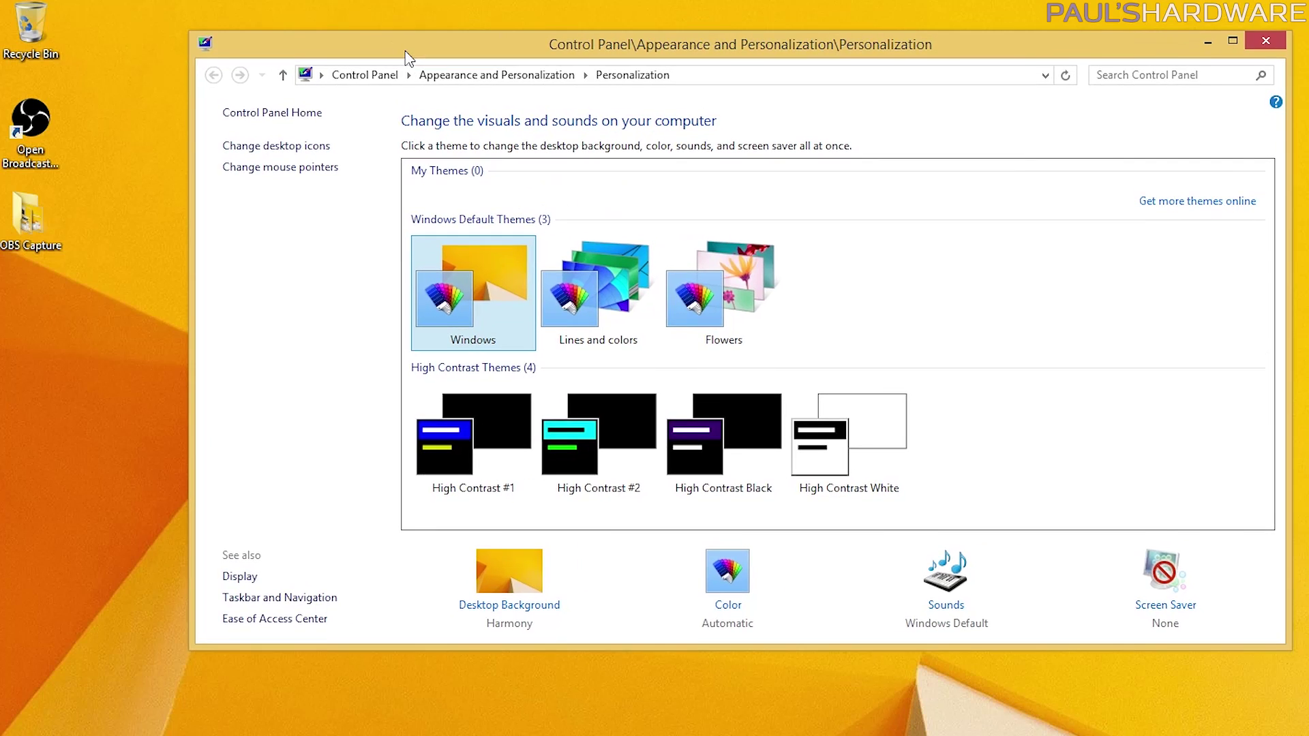
click(292, 157)
drag(295, 31, 416, 180)
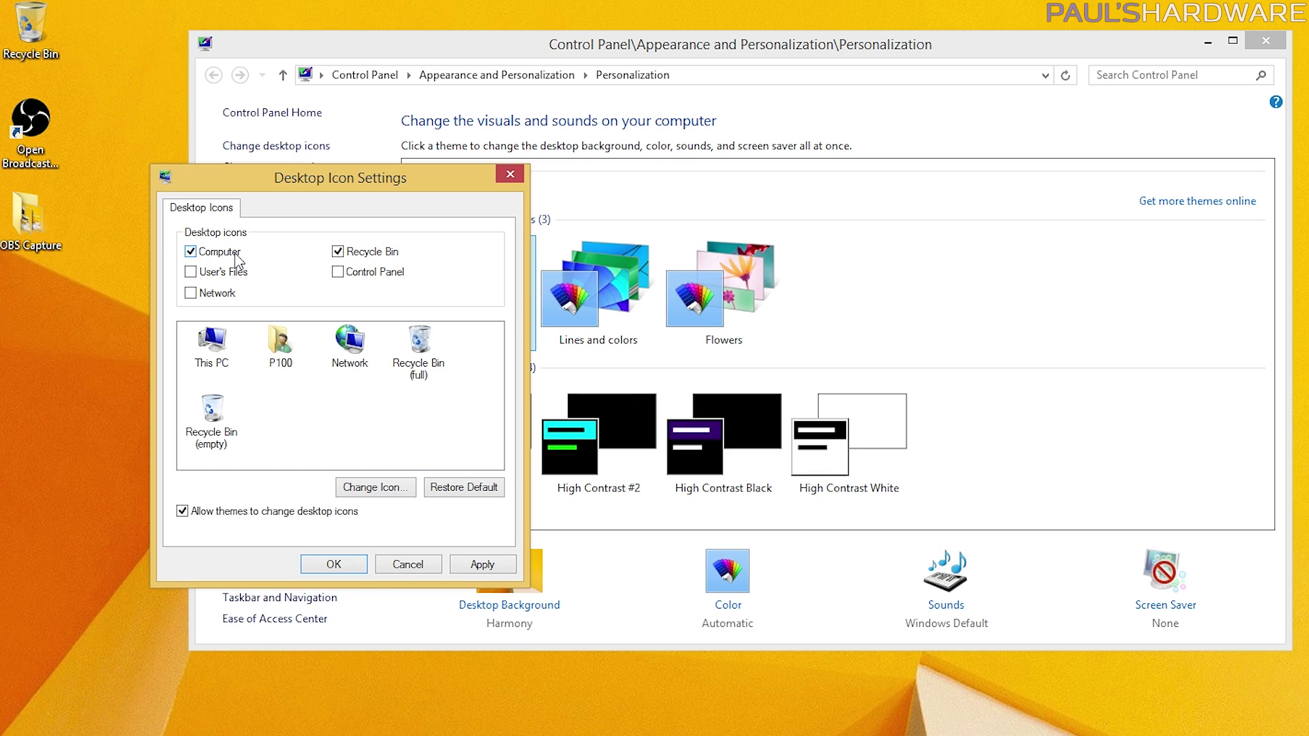
Step: Move the This PC icon to the top-left of the desktop and open its system properties
drag(34, 327, 116, 60)
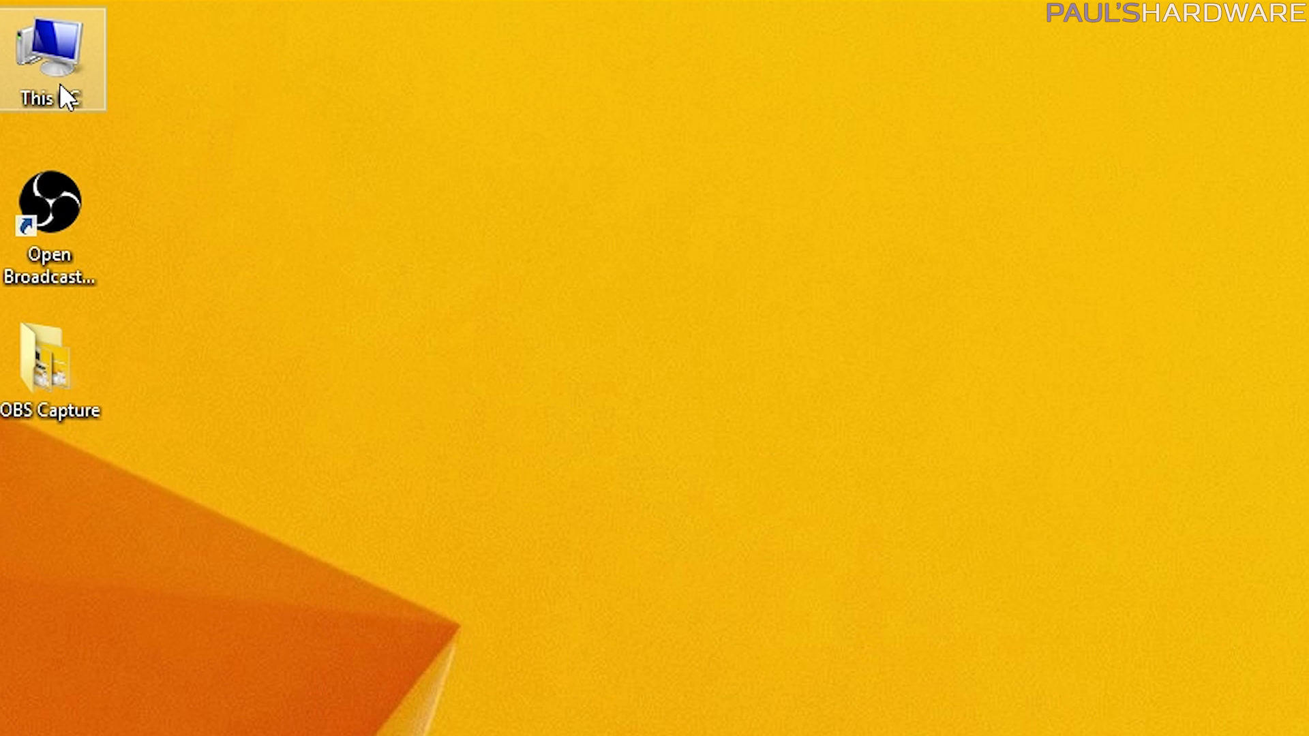
right_click(40, 48)
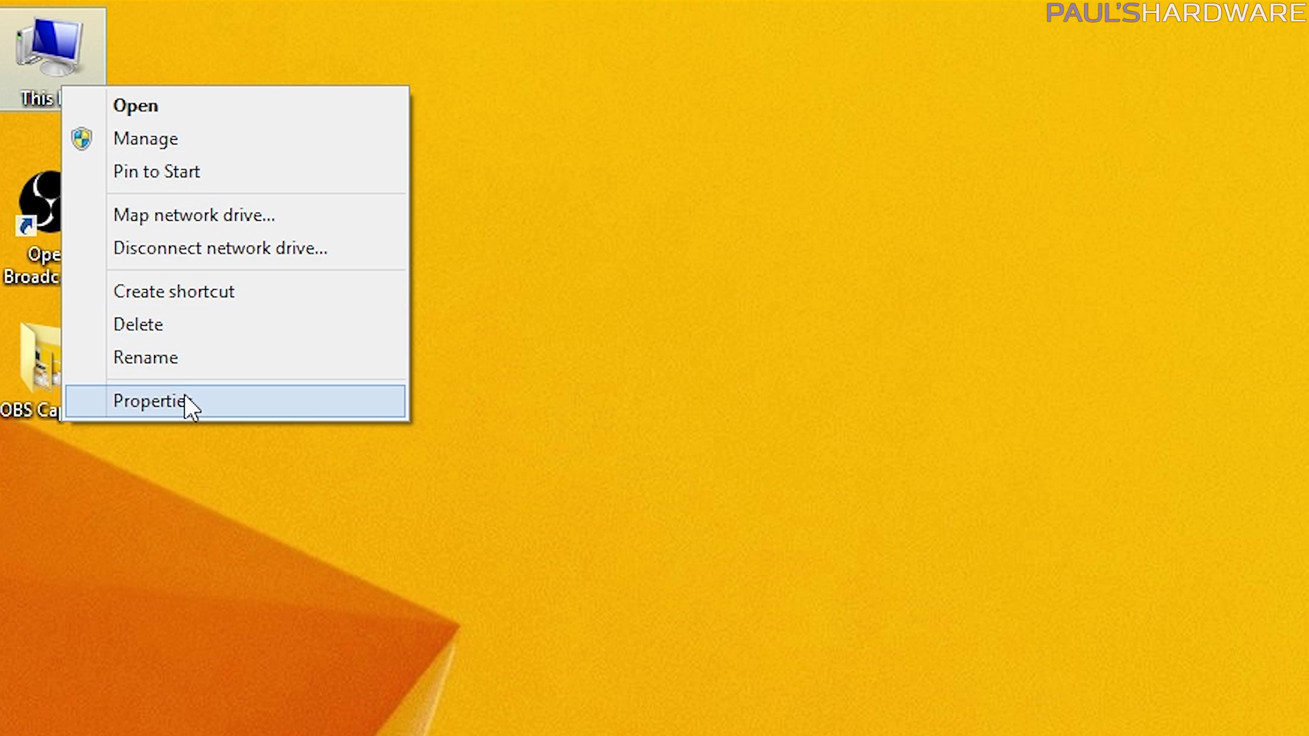
click(170, 143)
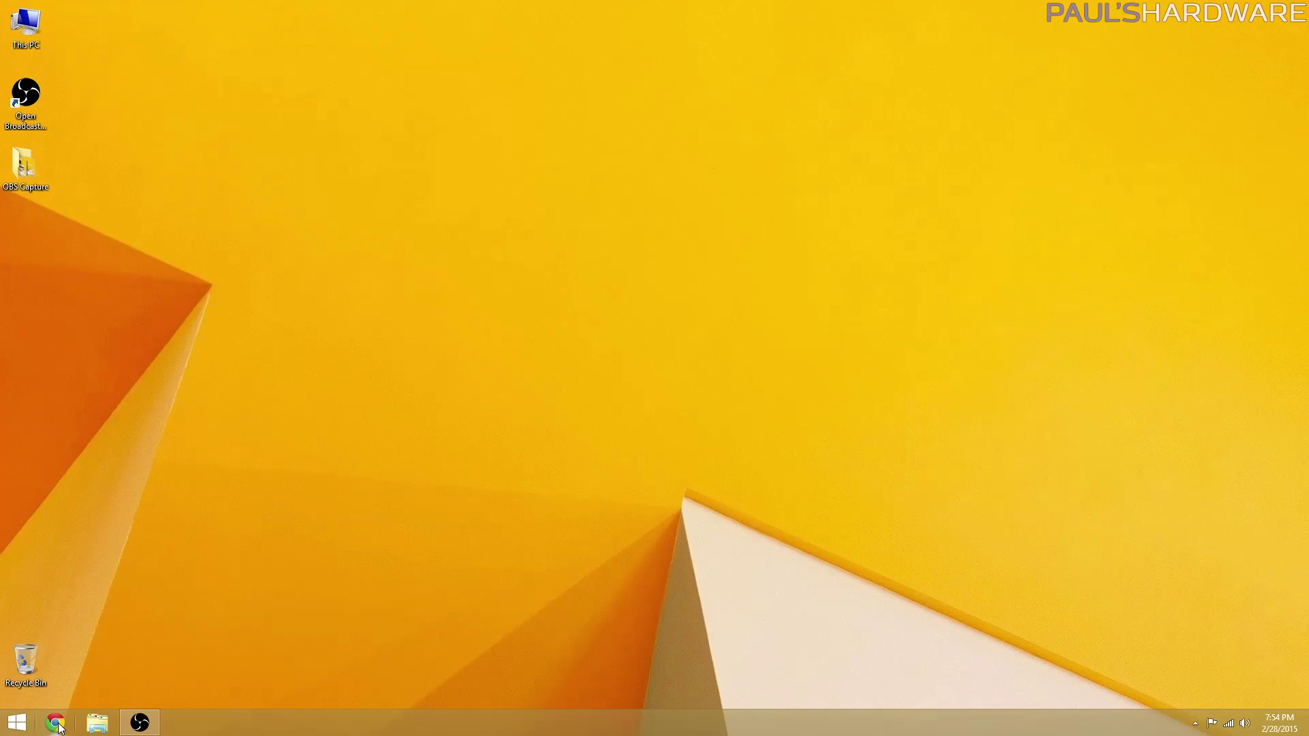
Step: Search for ninite and open the ninite.com site in a resized browser window
click(56, 723)
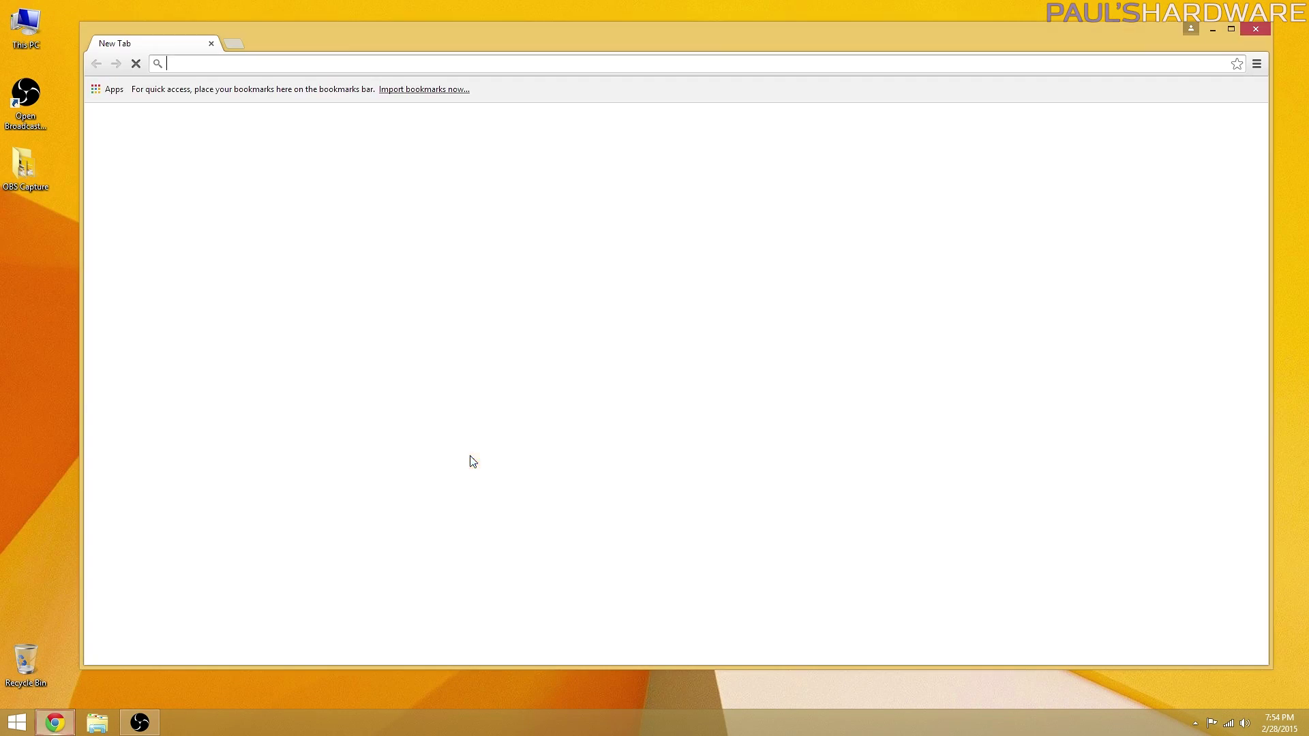
text(ninite)
key(Return)
click(248, 202)
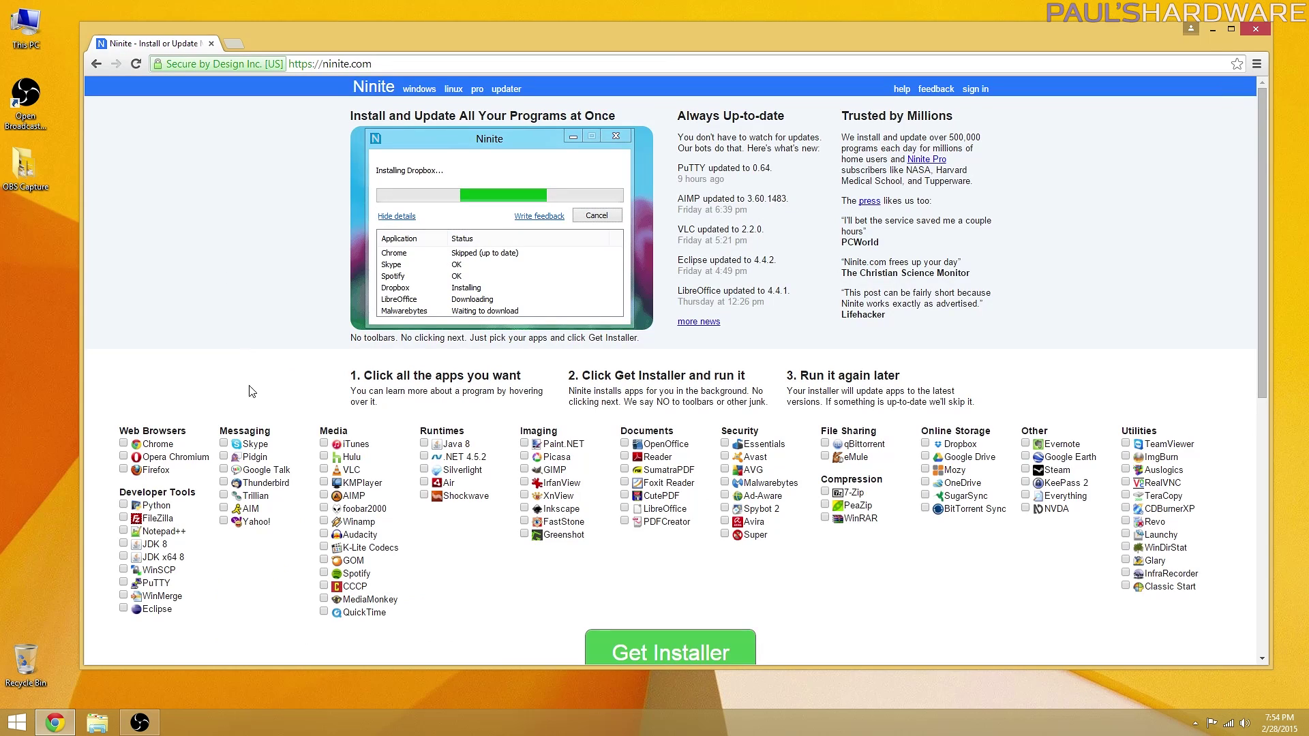
drag(1270, 669, 1254, 709)
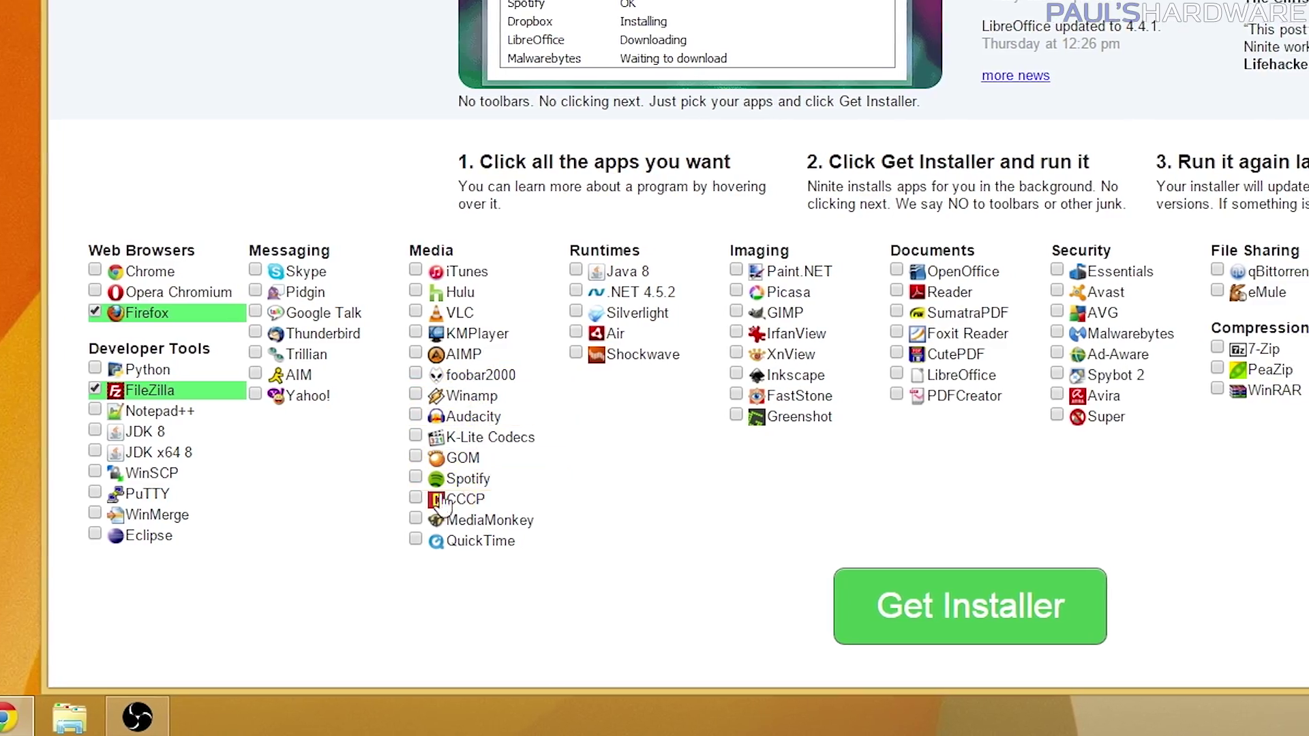
Step: Select MediaMonkey, Foxit Reader, Google Drive and Steam for the Ninite installer
click(314, 600)
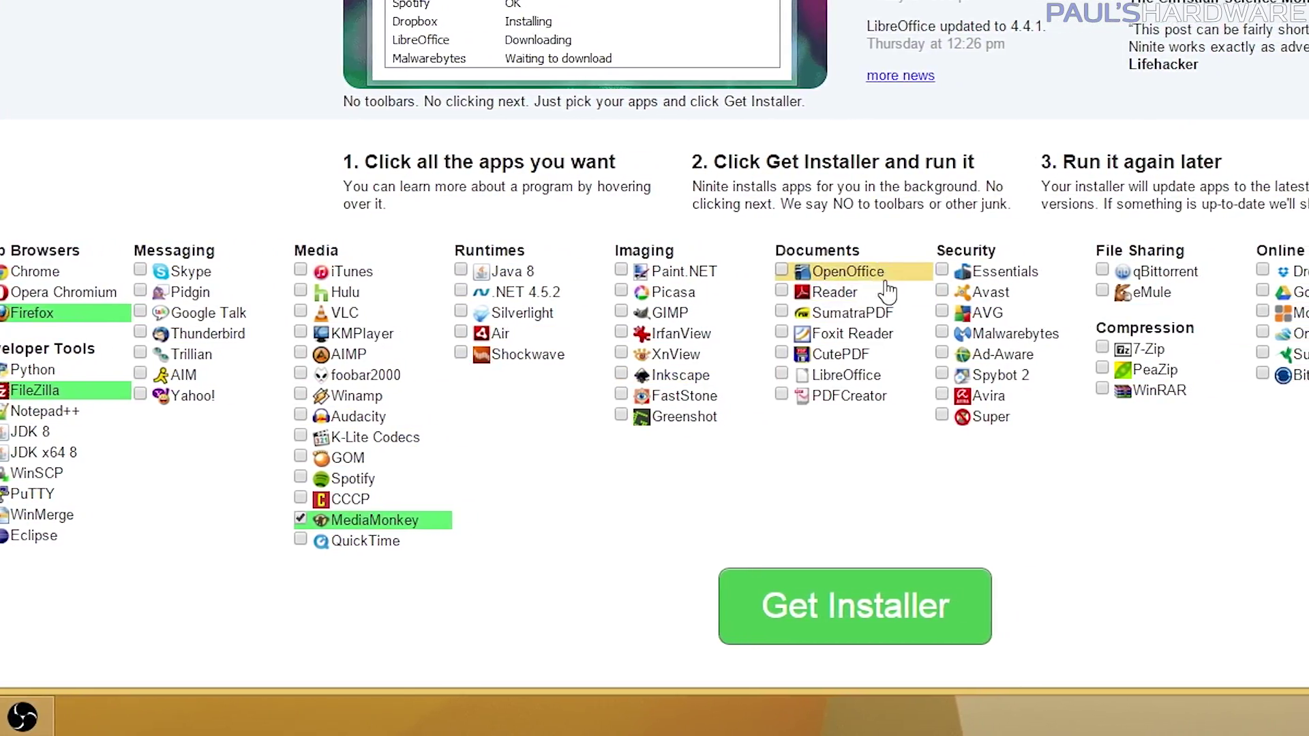
click(758, 337)
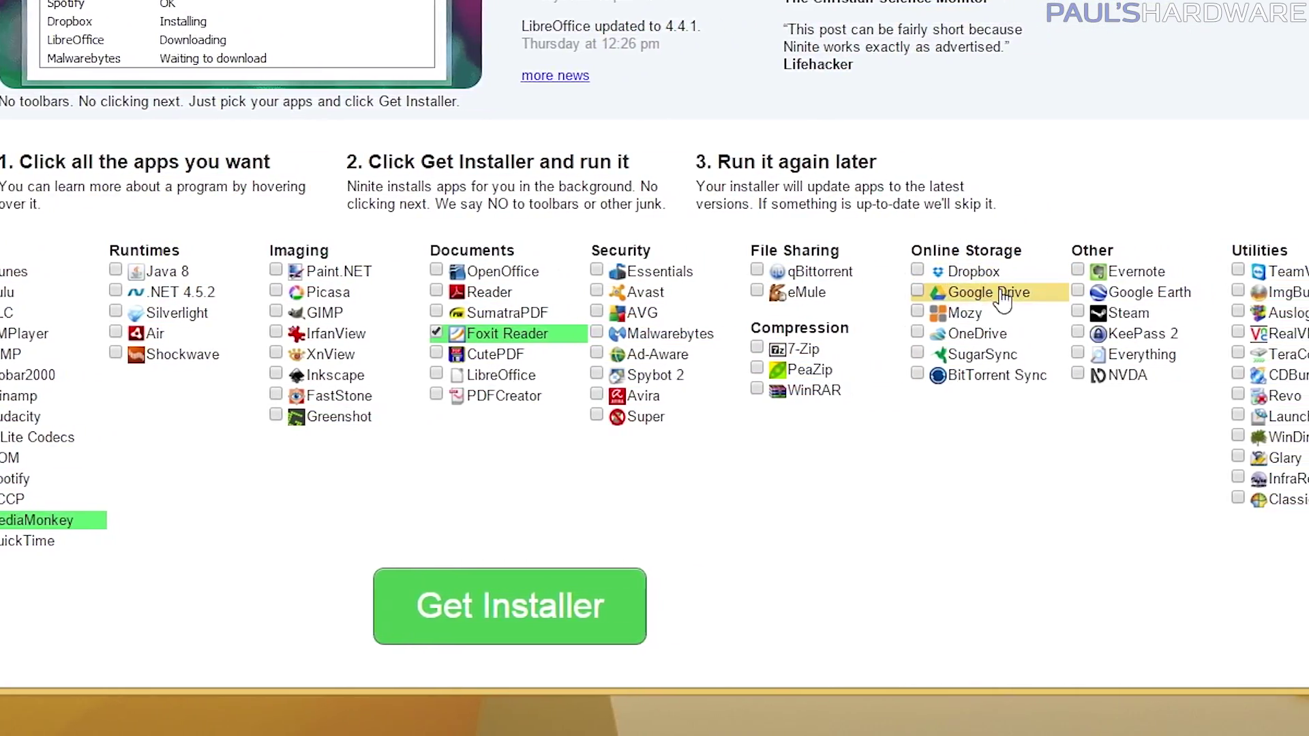
click(1006, 292)
click(1087, 313)
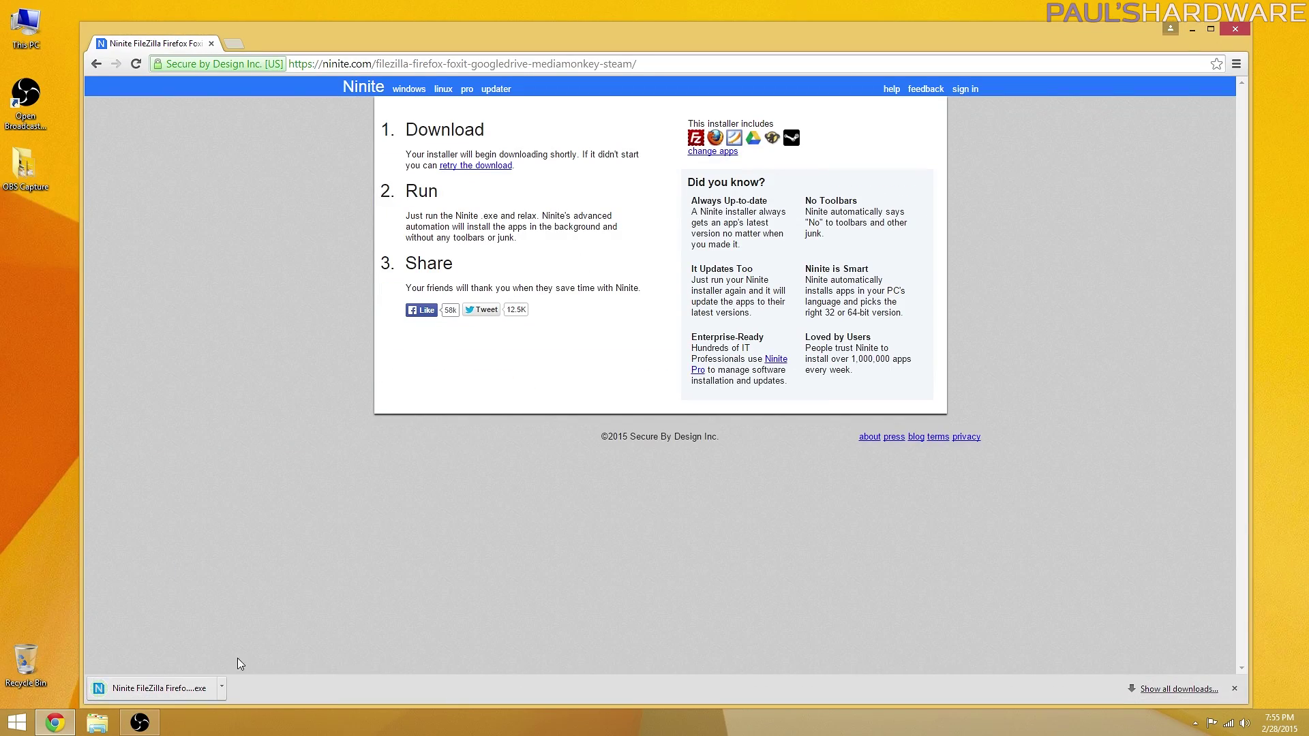
Step: Show the downloaded Ninite installer in the Downloads folder and bring up its run options
click(279, 644)
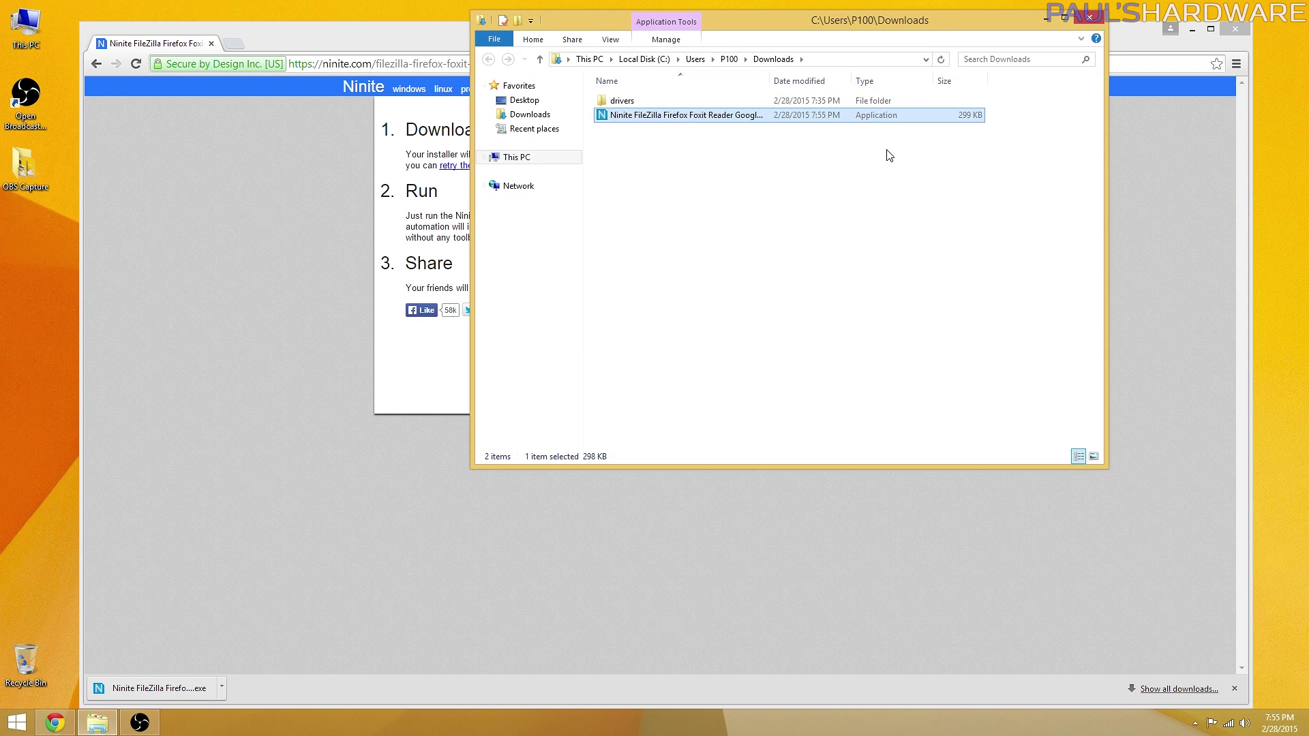
click(1192, 28)
drag(886, 20, 746, 49)
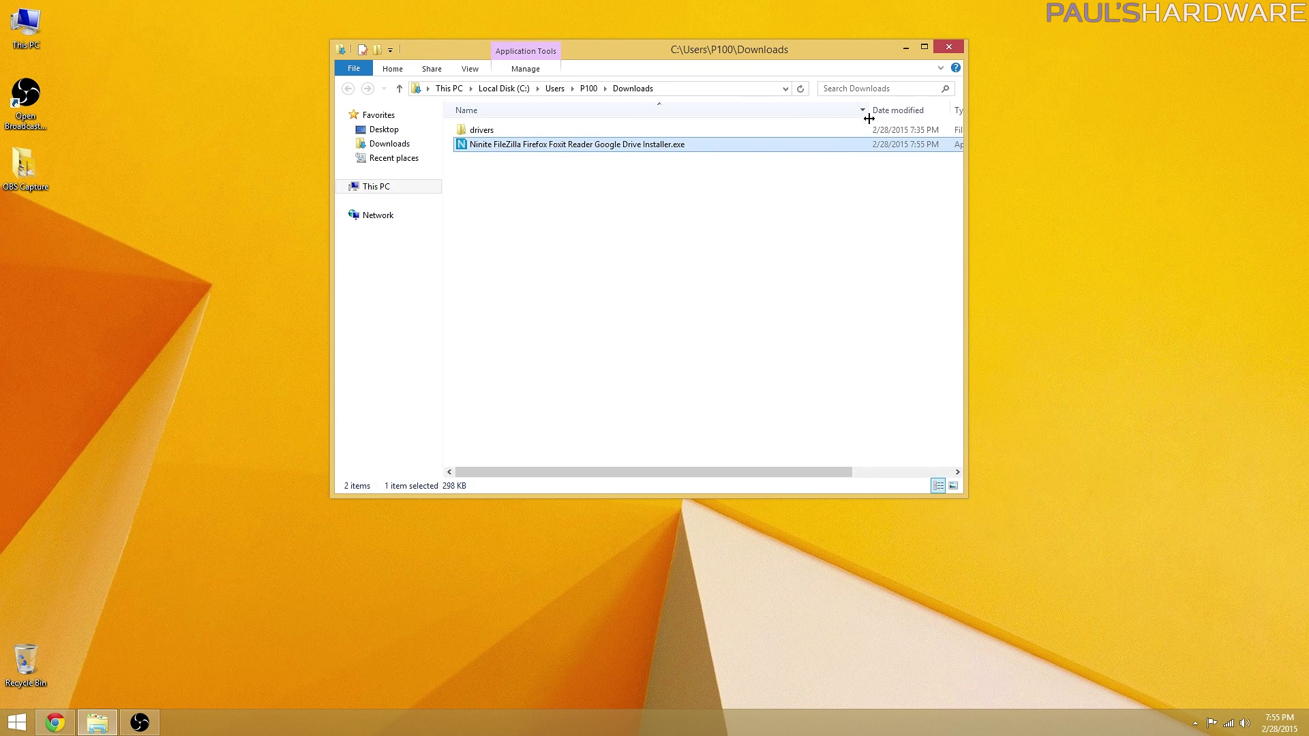
right_click(488, 150)
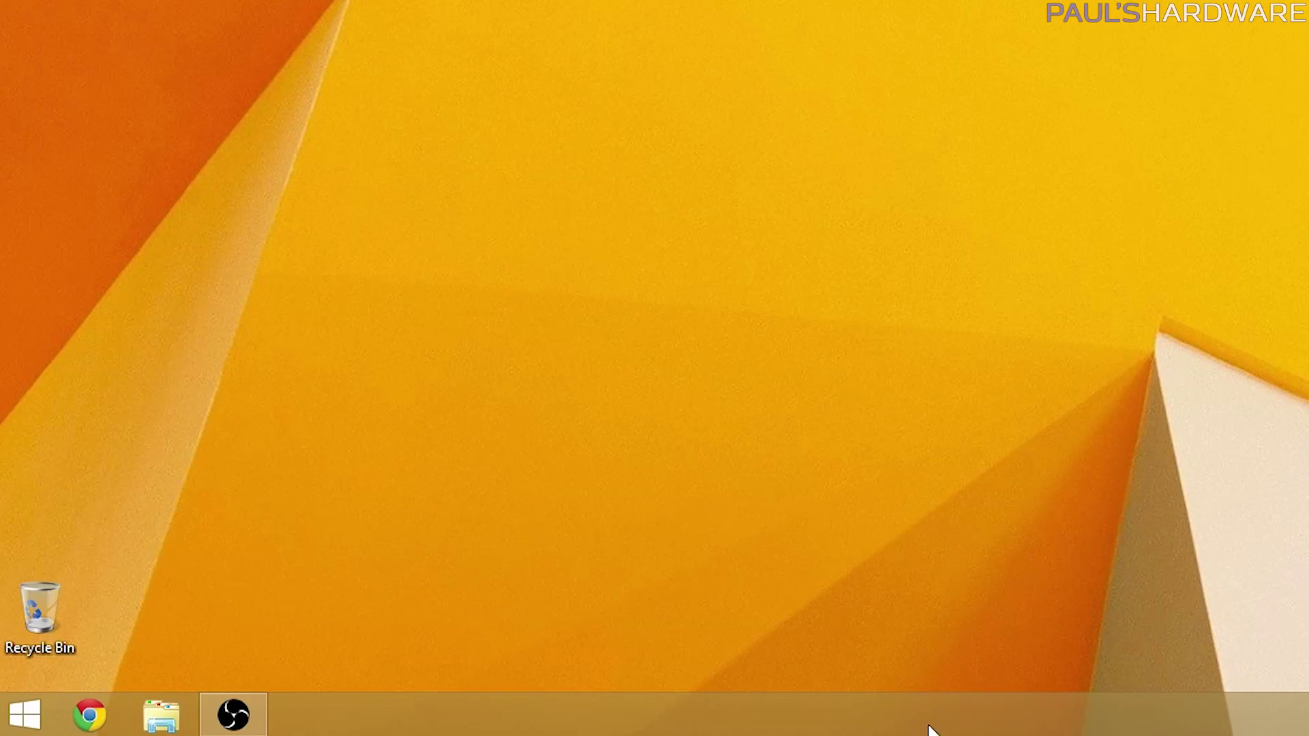
Step: Enable boot to desktop and desktop background on Start in taskbar Navigation properties, then check Start
right_click(933, 729)
click(986, 709)
drag(269, 156, 418, 99)
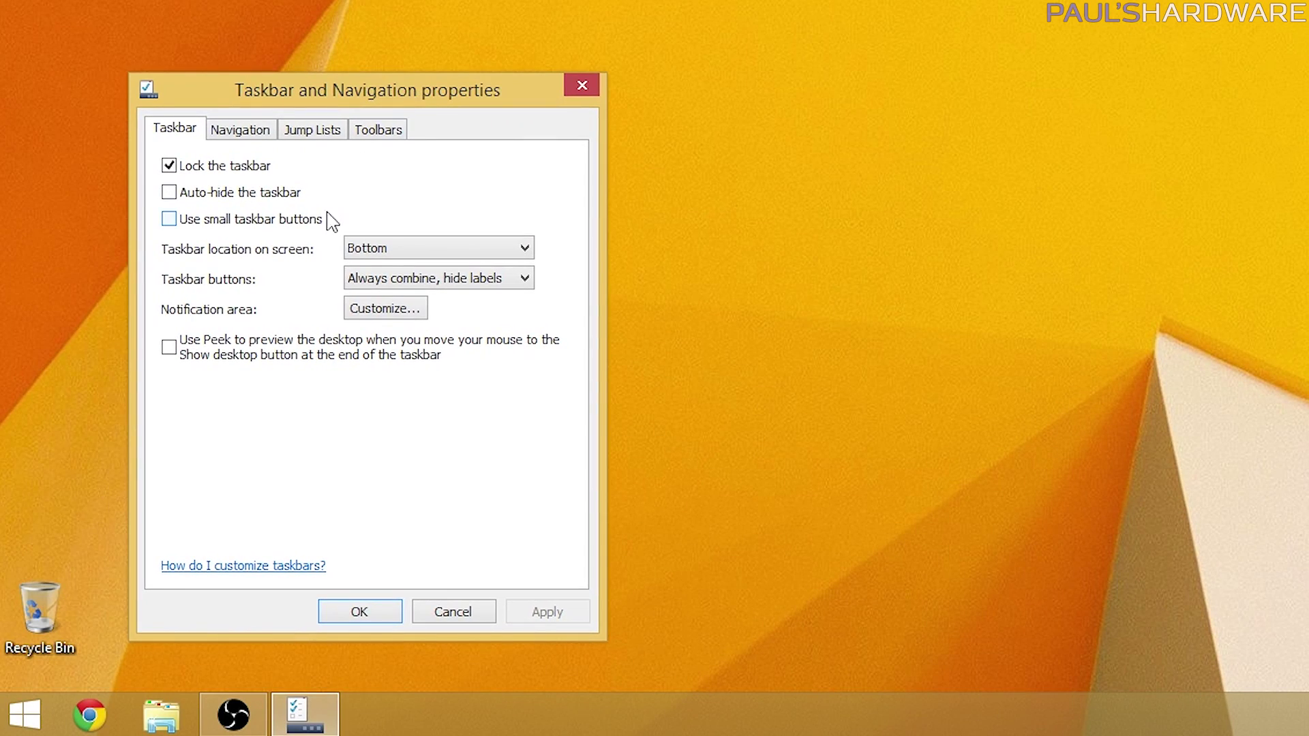
click(258, 133)
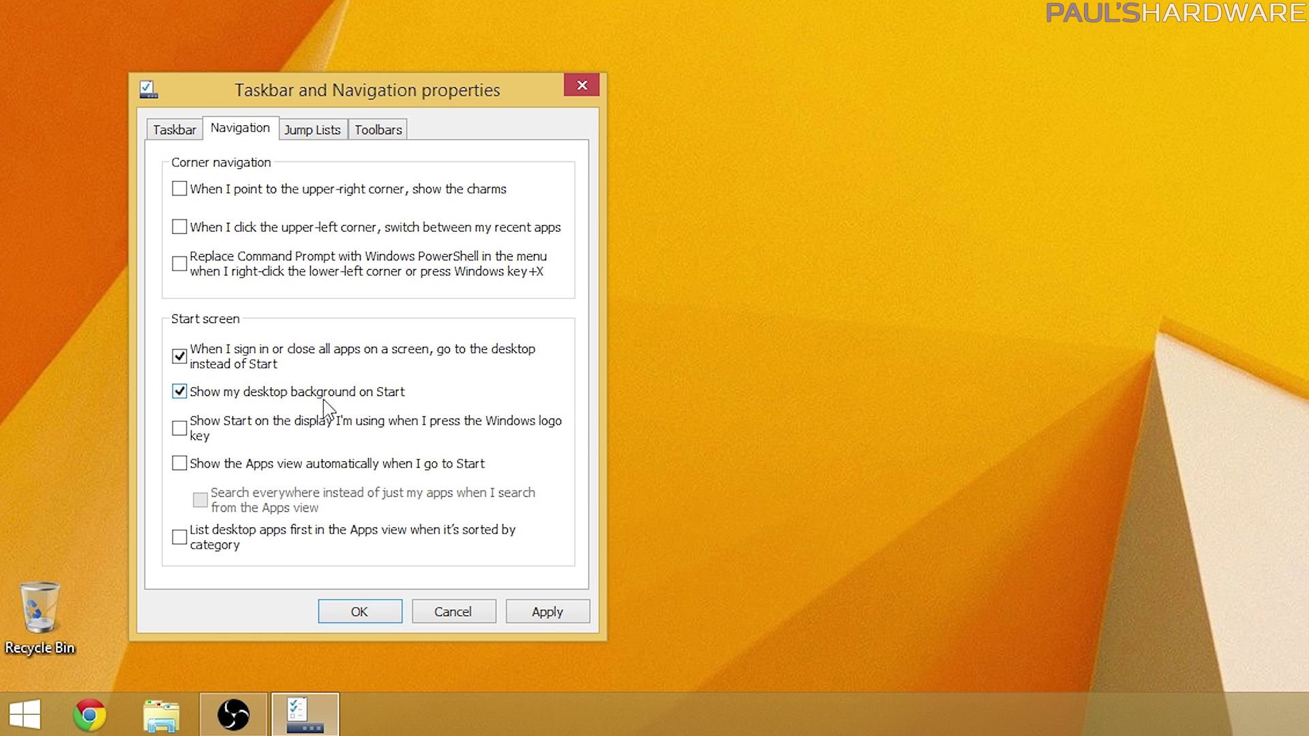
click(382, 617)
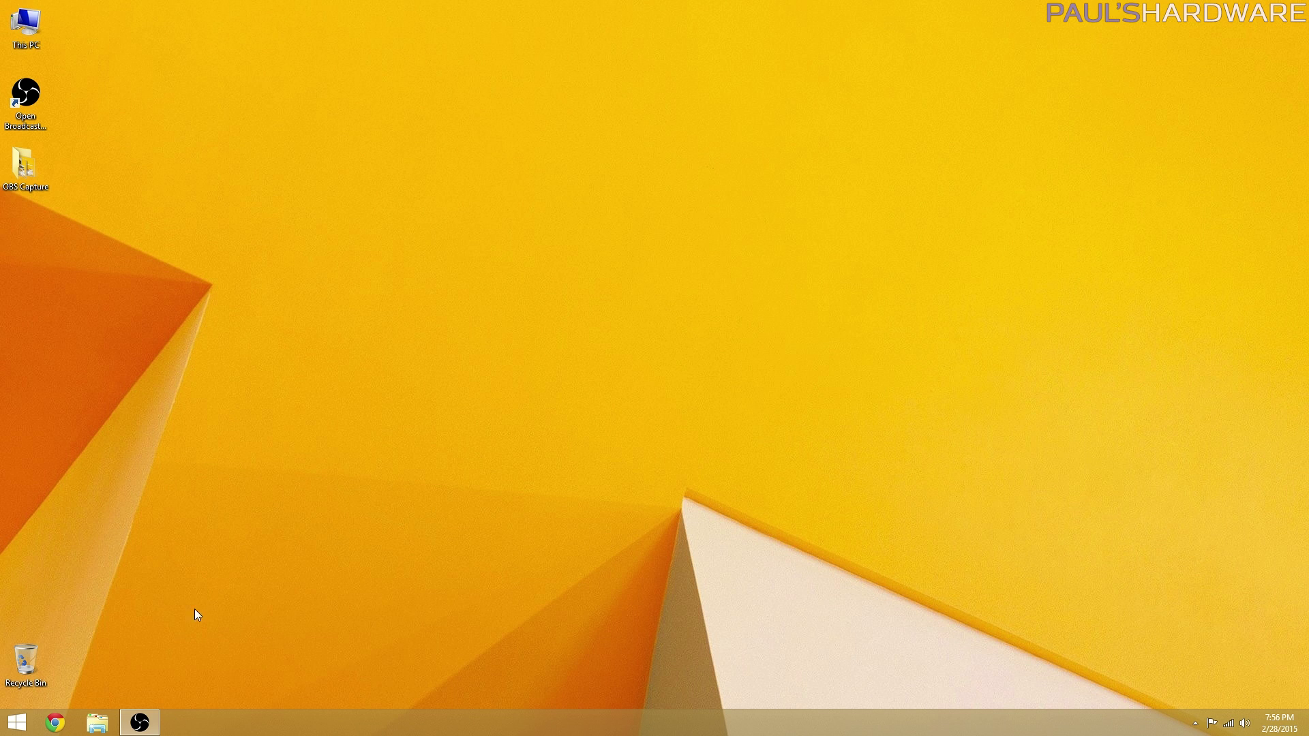
key(super)
key(super)
key(super)
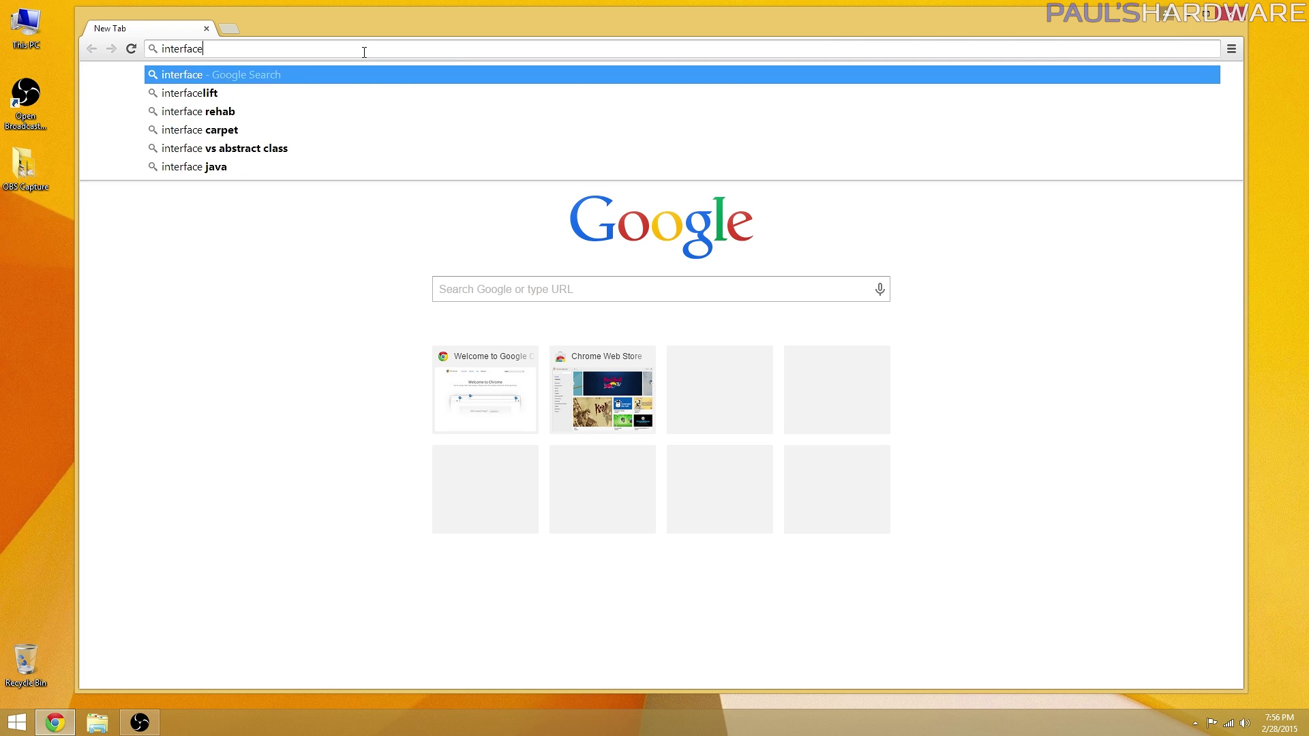
Step: Find InterfaceLIFT's free wallpapers and download Stormy Road at 1920x1080
text(lift)
key(Return)
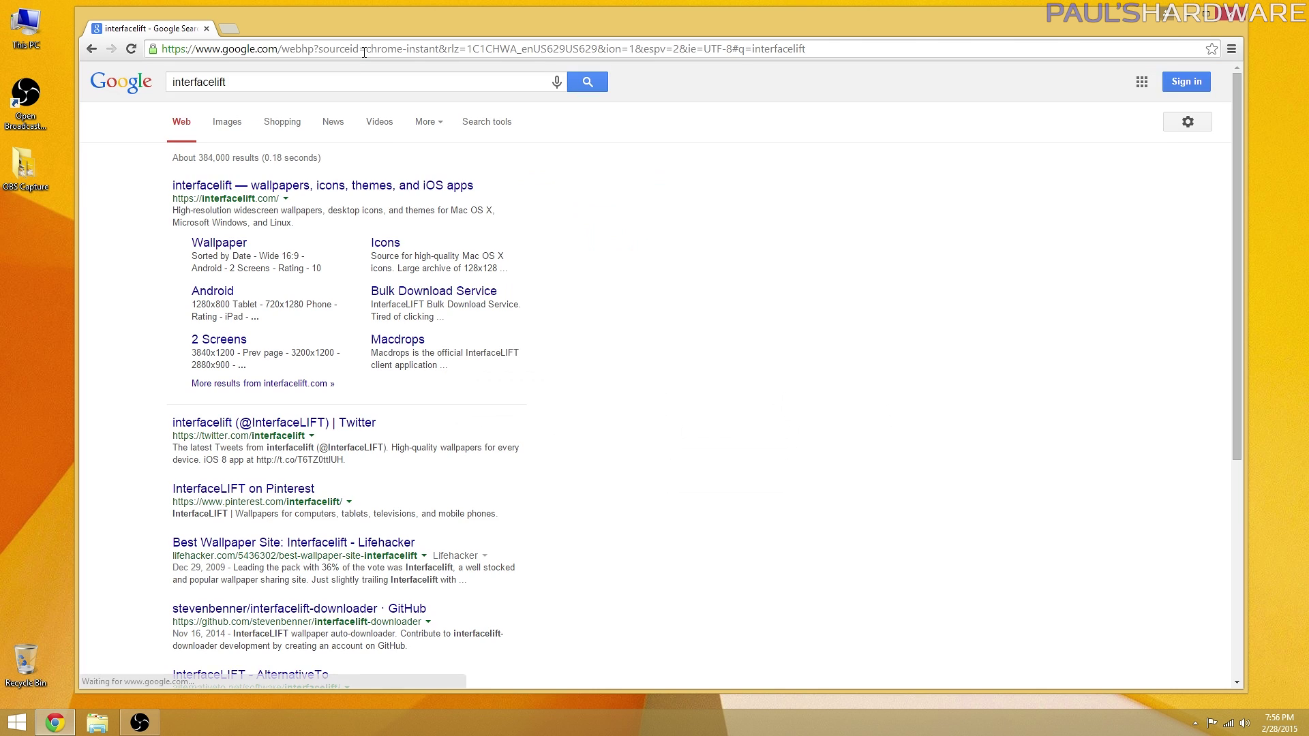
click(379, 188)
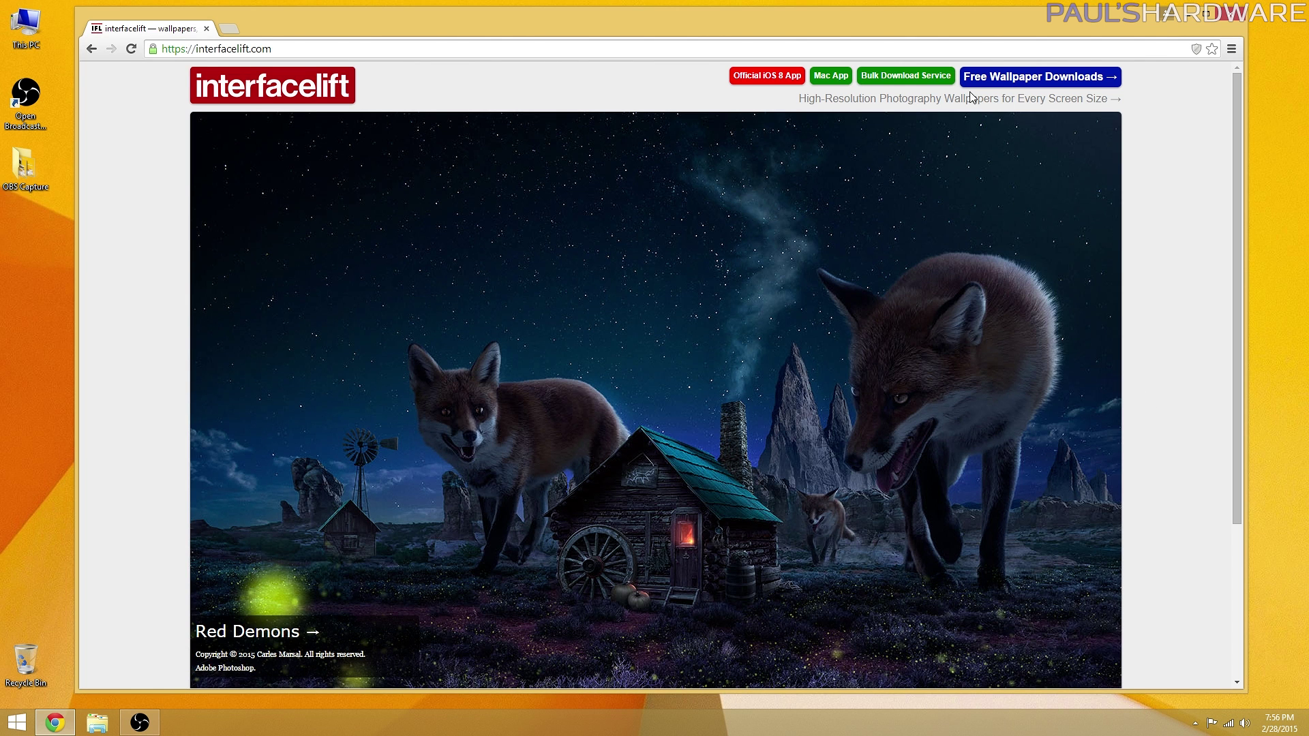
click(1002, 79)
scroll(738, 321, down, 10)
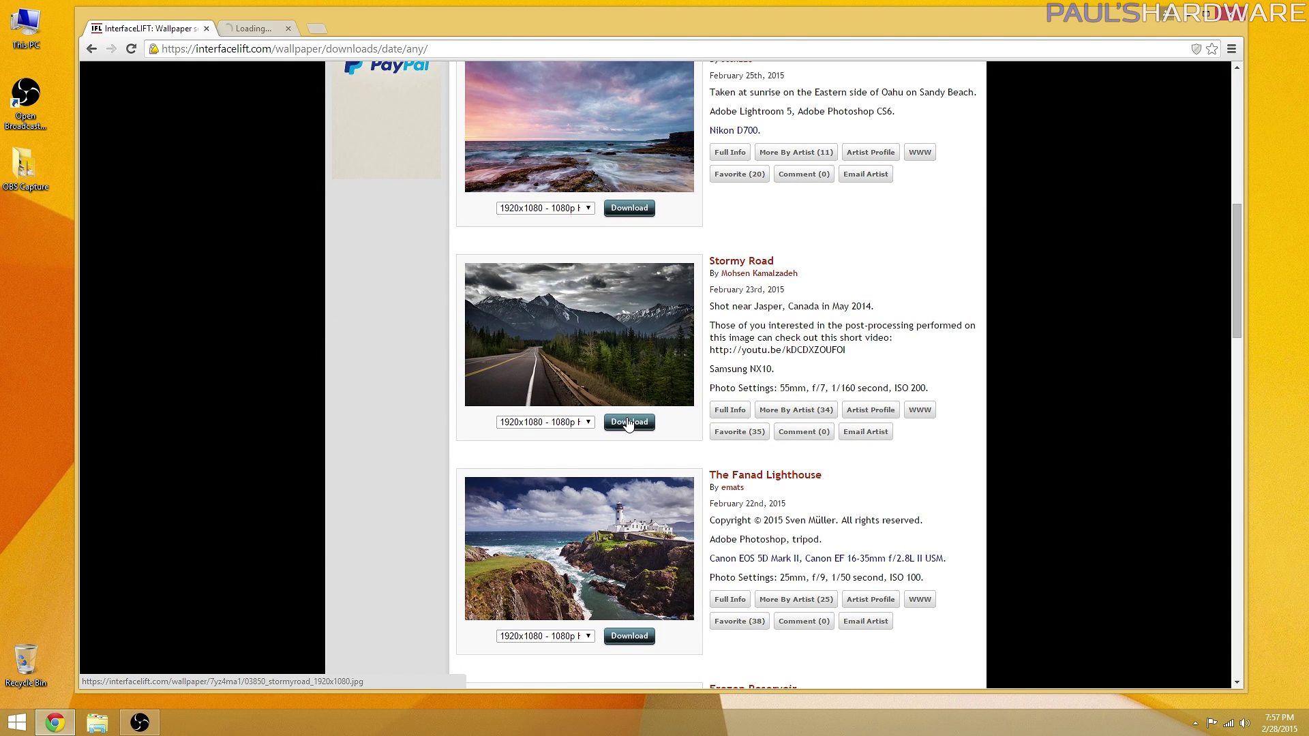
click(277, 29)
Step: Save the wallpaper image into a new 'wallpaper' folder created in Documents
right_click(632, 247)
click(665, 257)
click(178, 211)
right_click(320, 197)
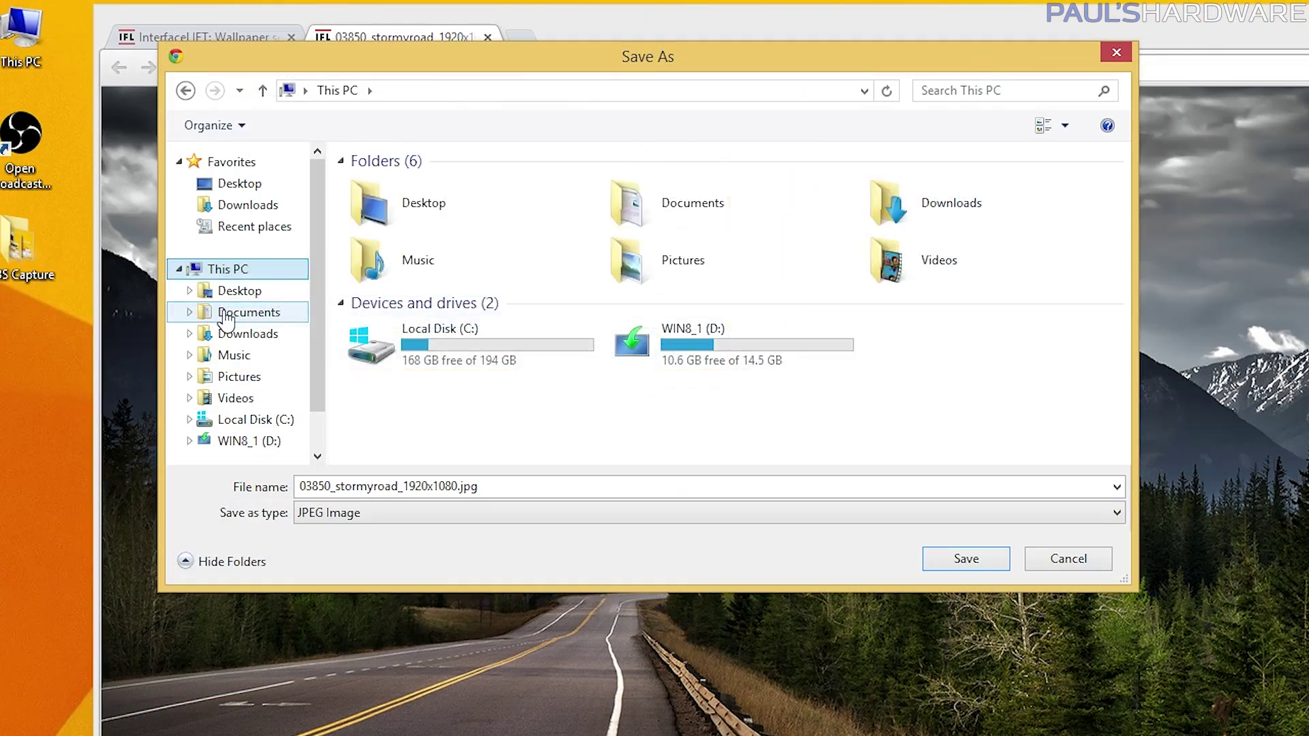
text(wfwallpaper)
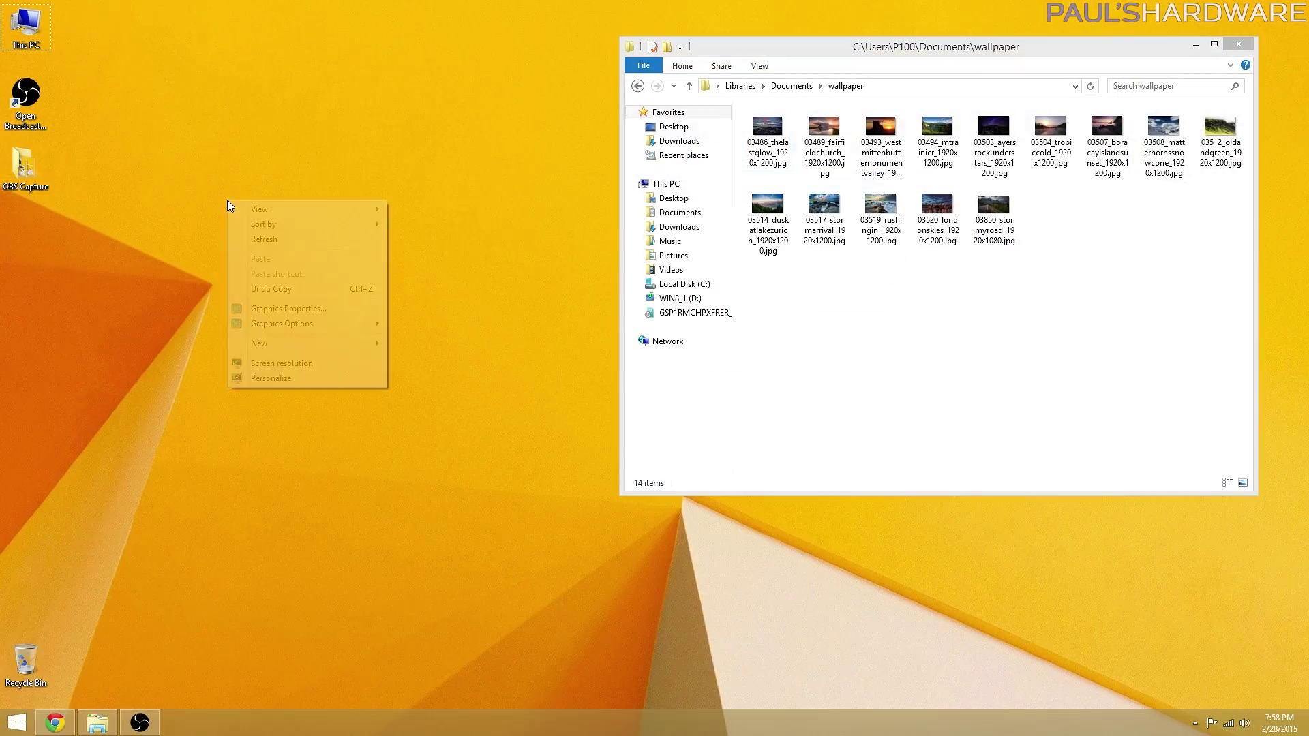
Step: Make the desktop background a slide show of the wallpaper folder and save the change
click(301, 378)
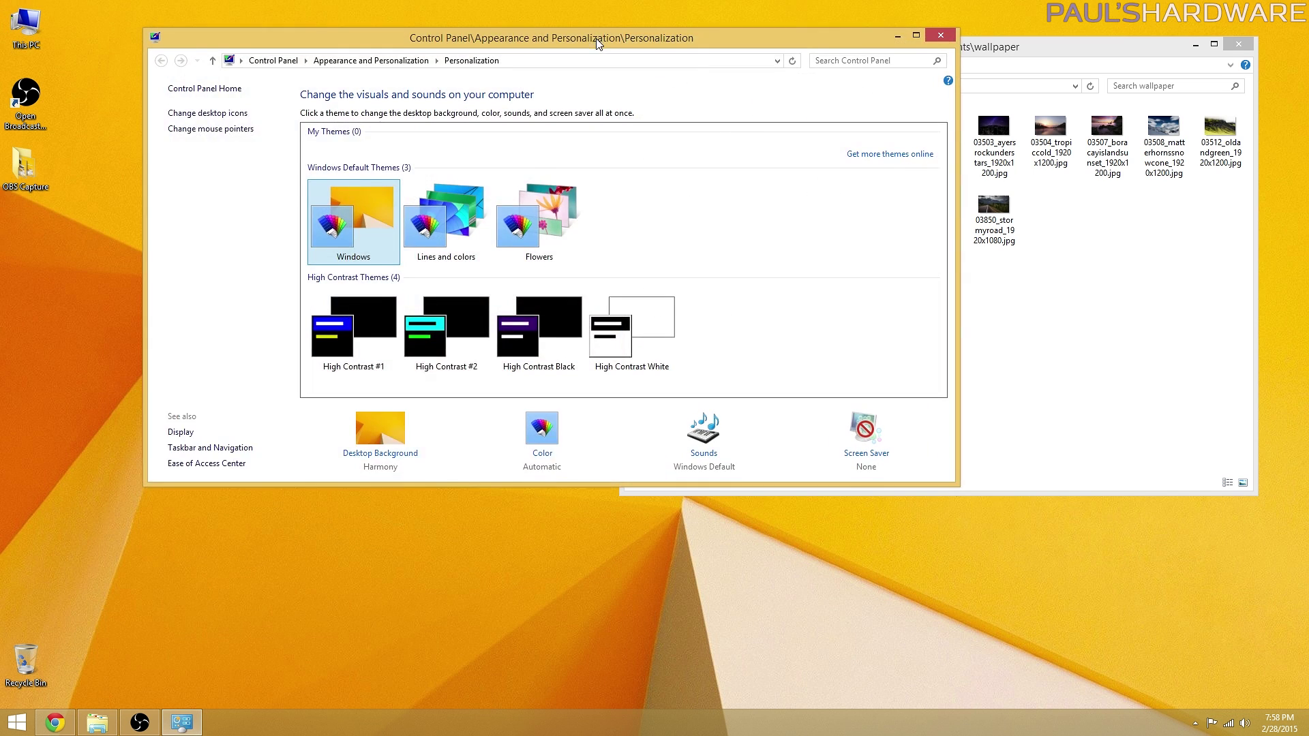
click(344, 458)
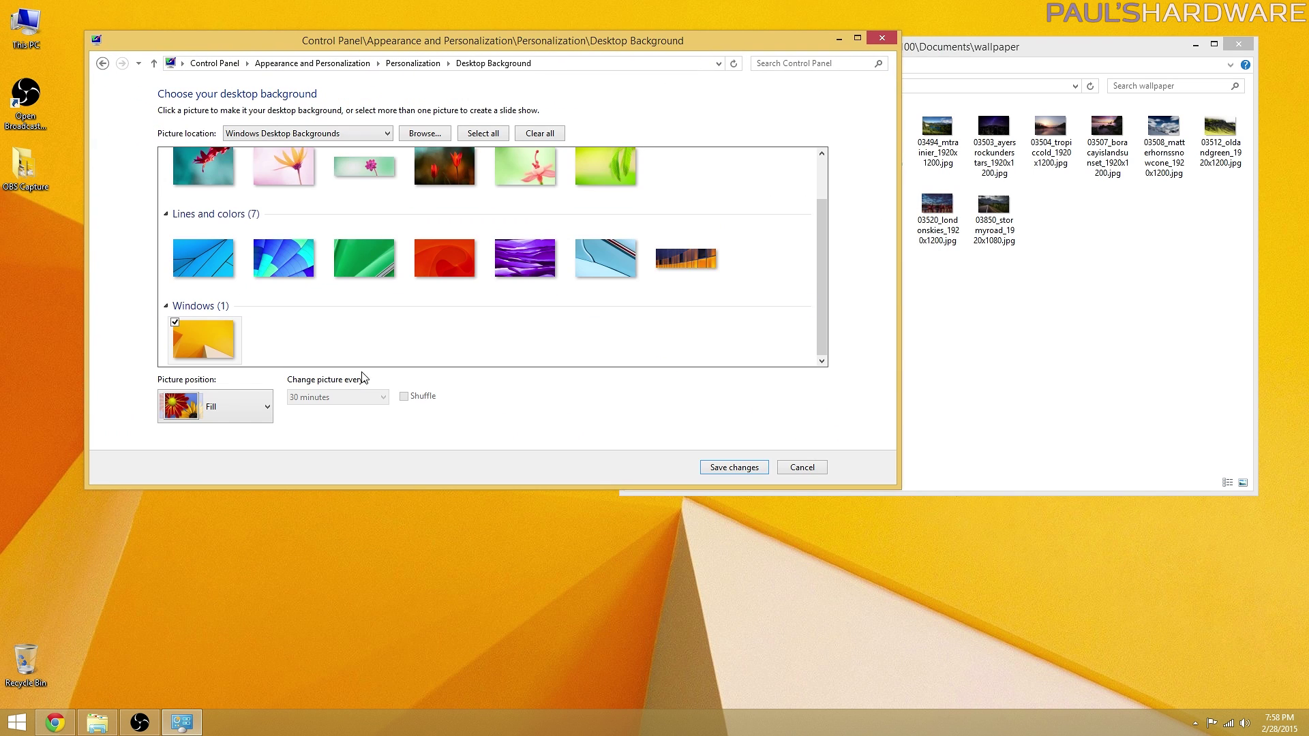
click(430, 134)
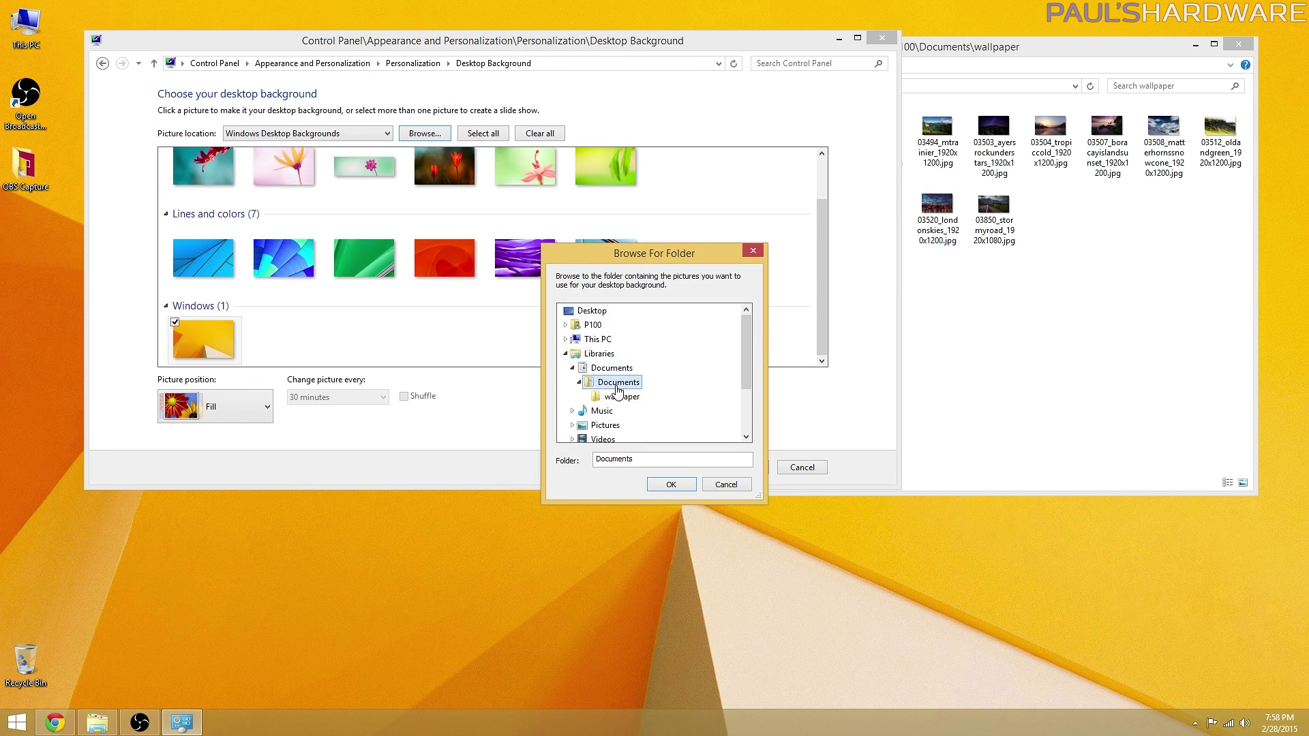
click(668, 484)
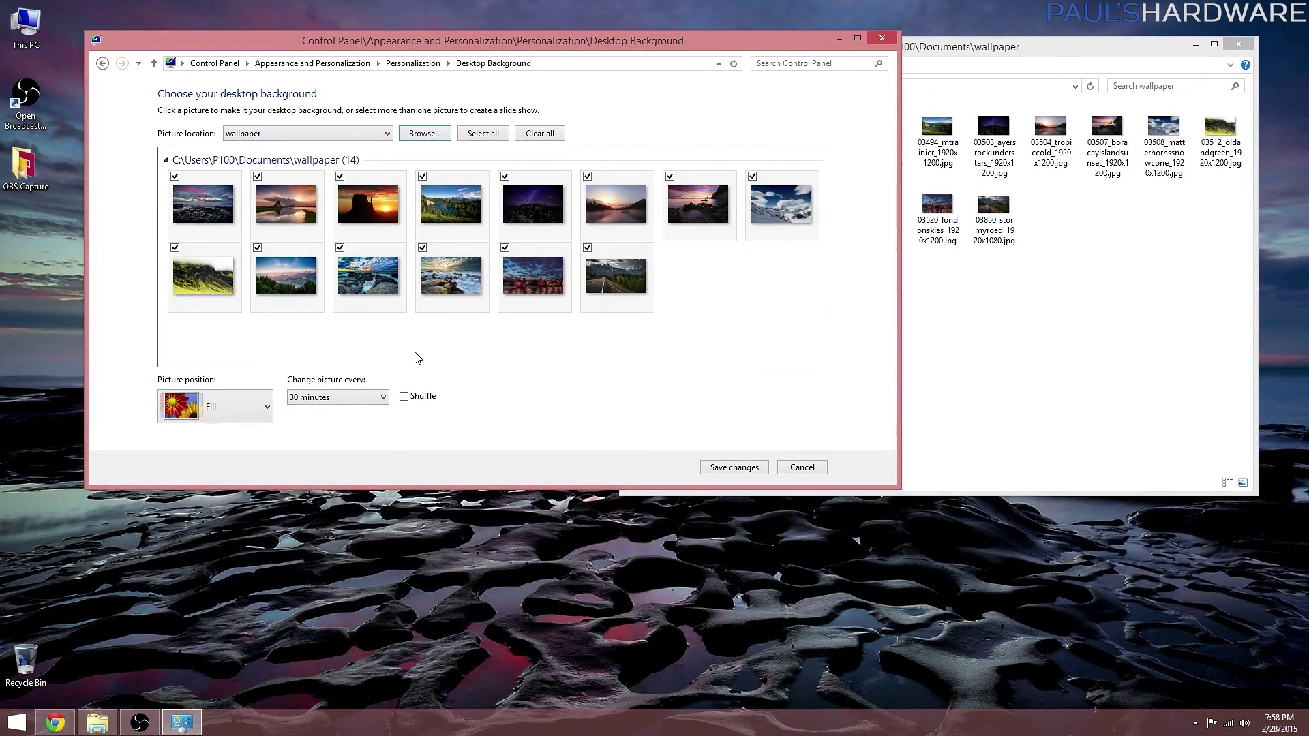
click(723, 469)
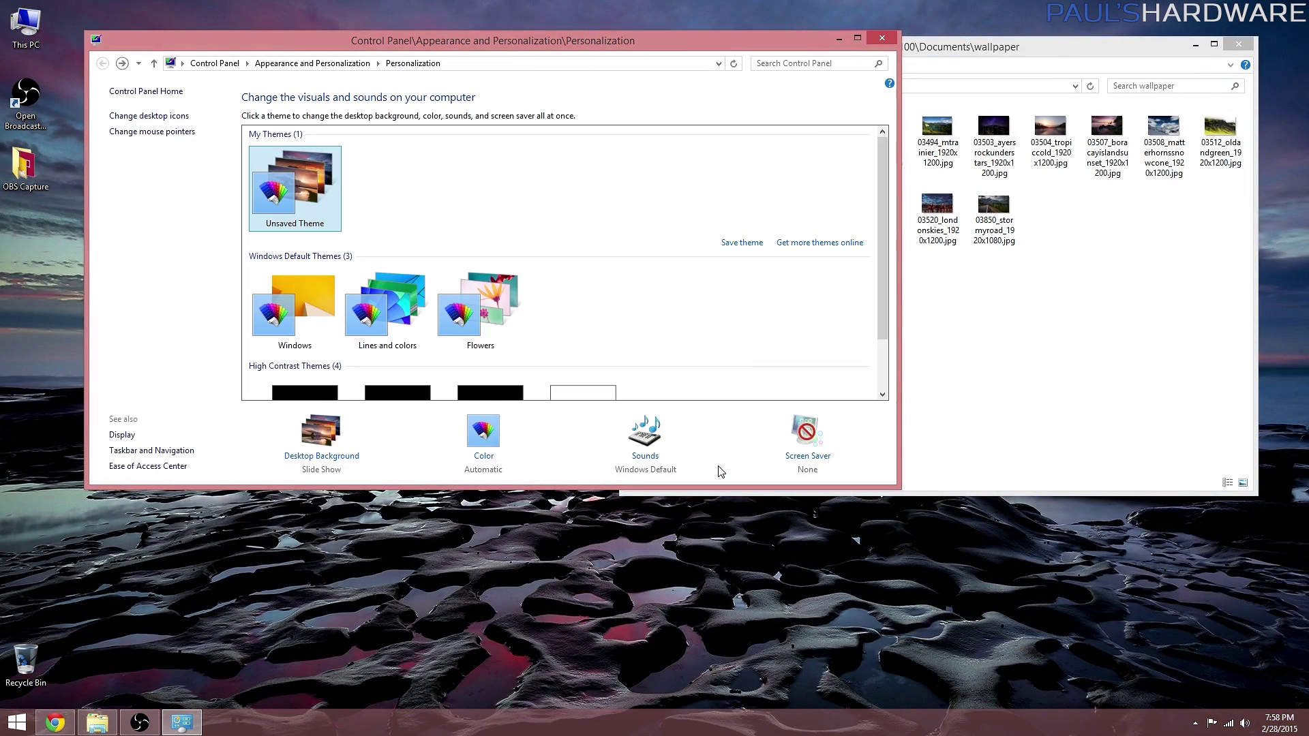
Step: Close Control Panel and advance the desktop to the next background picture
click(881, 39)
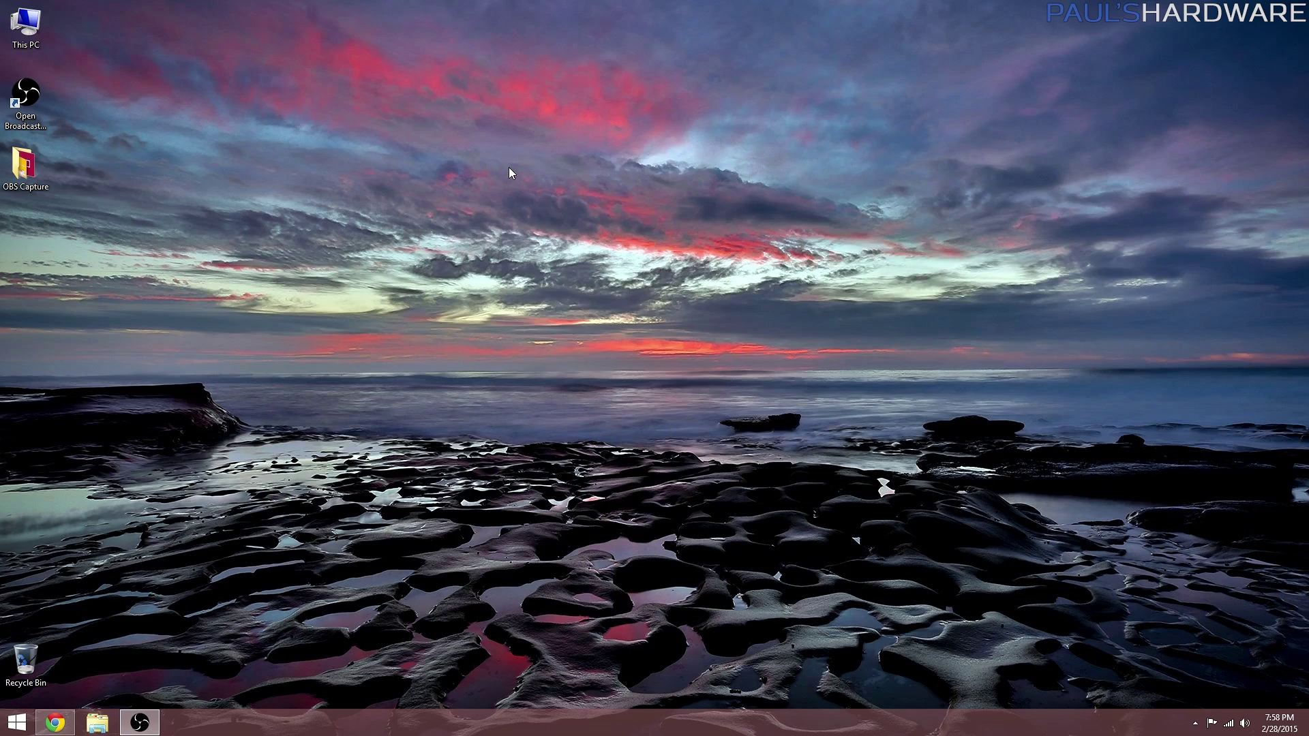
right_click(510, 172)
click(585, 270)
Step: Skip the desktop slide show to the next wallpaper once more
right_click(667, 234)
click(715, 335)
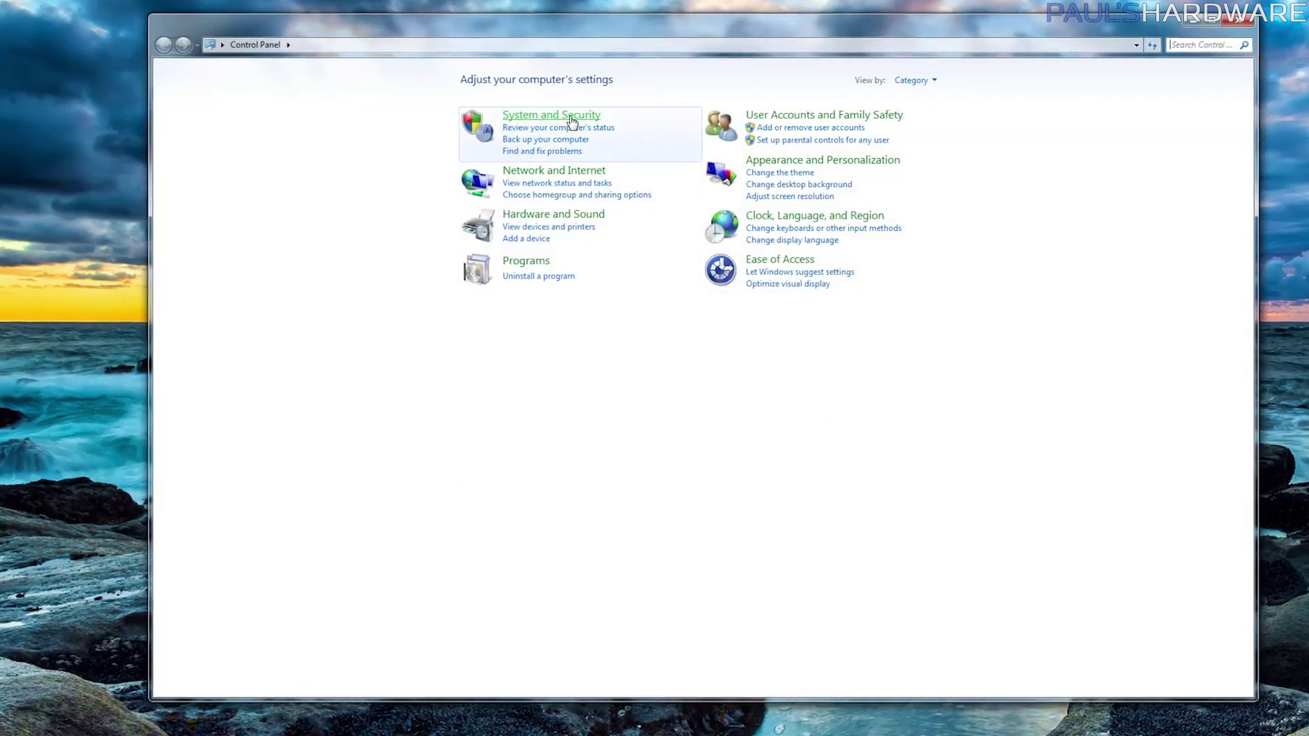
Step: Go to System and Security > Backup and Restore and open the system image wizard targeting D:
click(570, 123)
click(322, 280)
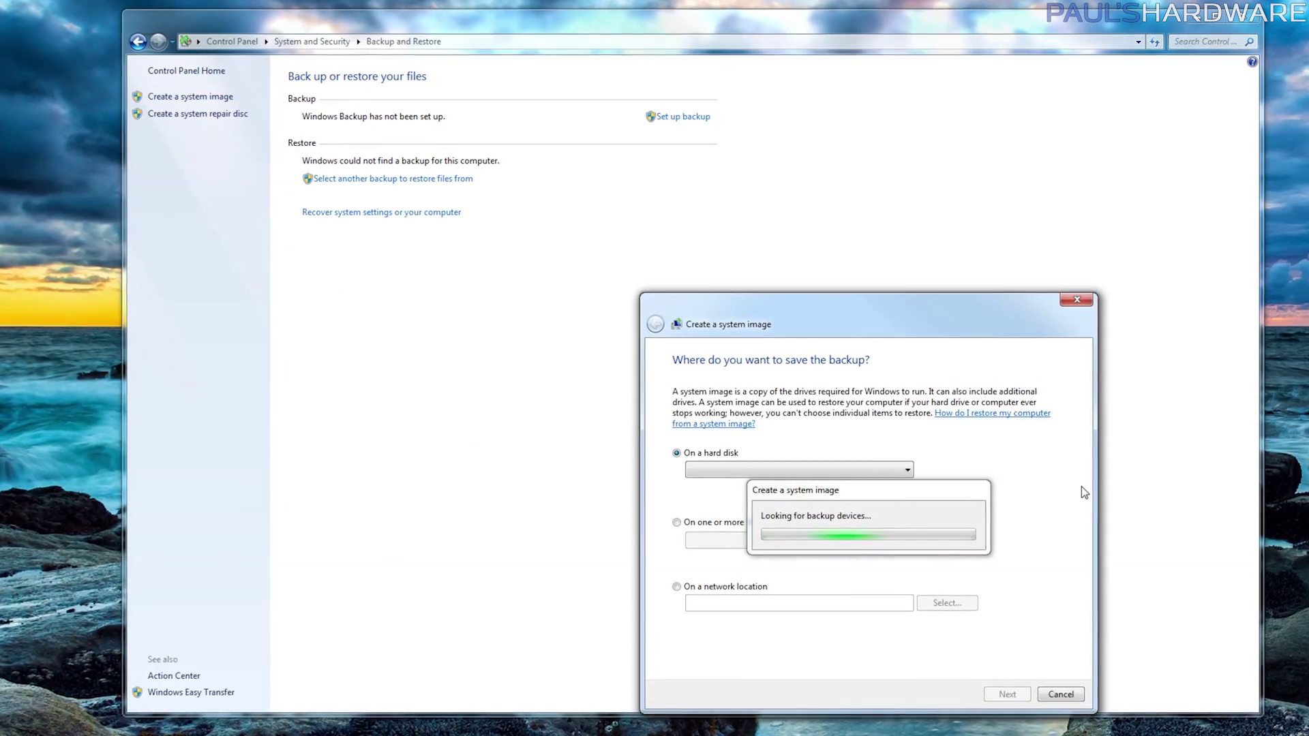
drag(974, 313, 899, 203)
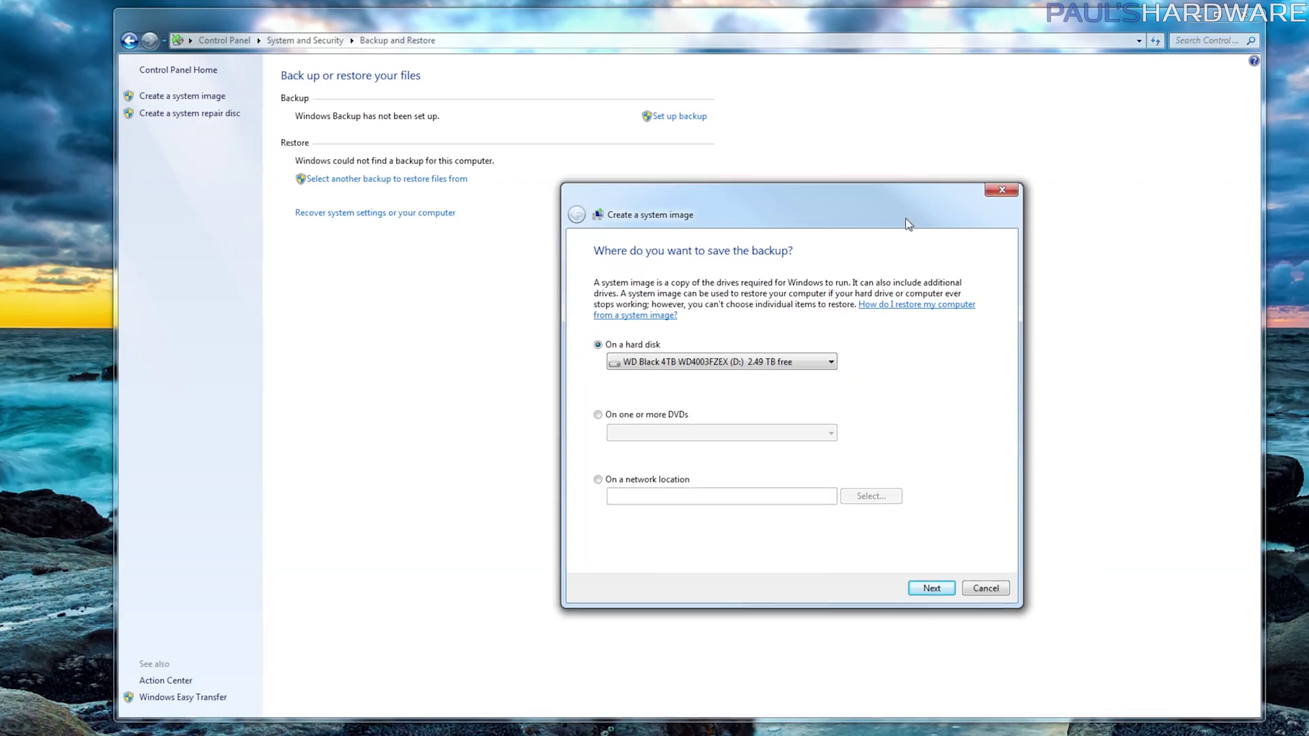